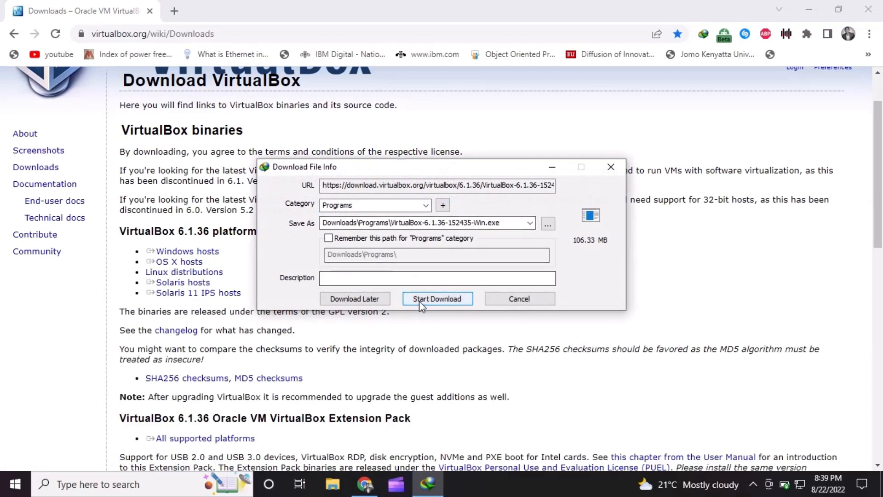
Step: Download the VirtualBox 6.1.36 Windows installer and launch it from the Programs folder inside Downloads
{"action": "left_click", "coordinate": [418, 301]}
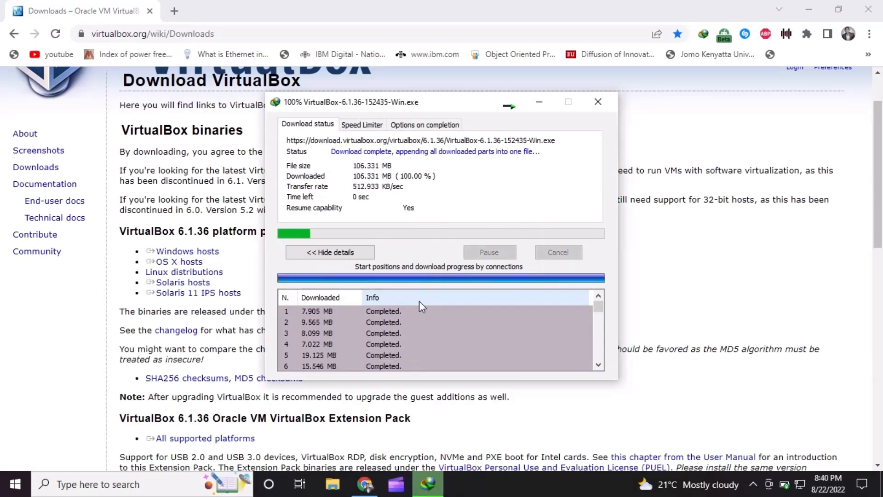
{"action": "left_click", "coordinate": [508, 285]}
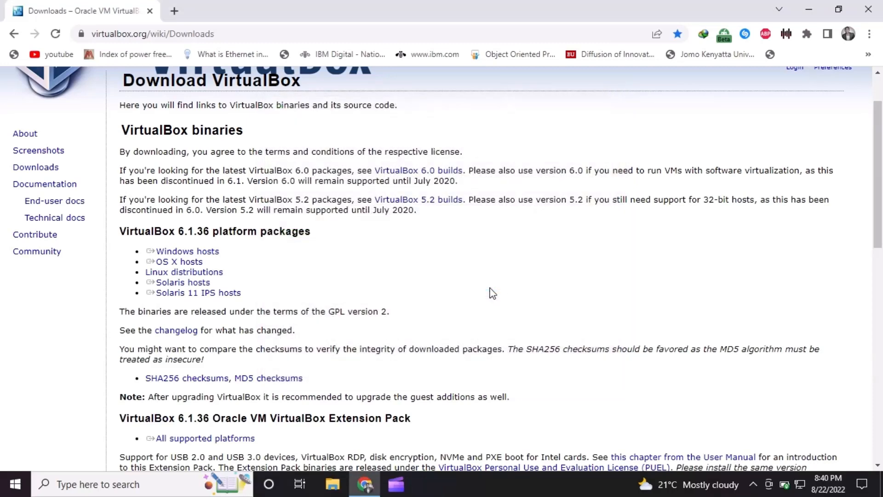
{"action": "left_click", "coordinate": [331, 485]}
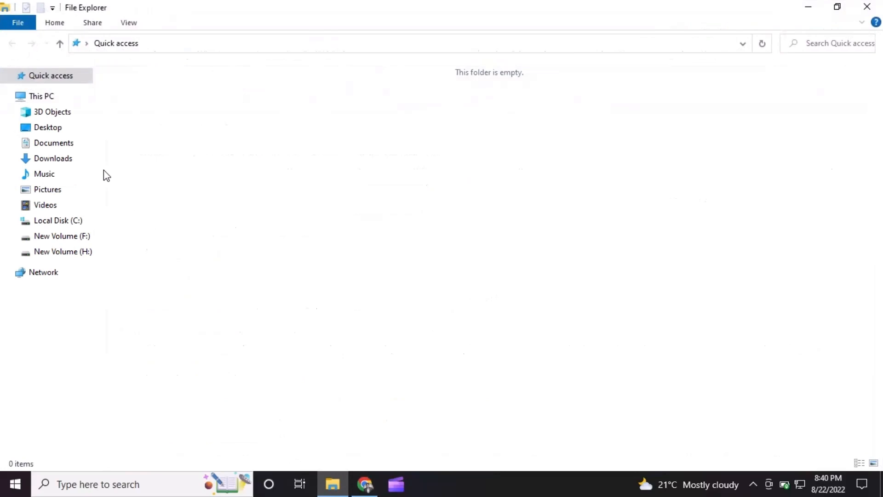
{"action": "left_click", "coordinate": [70, 157]}
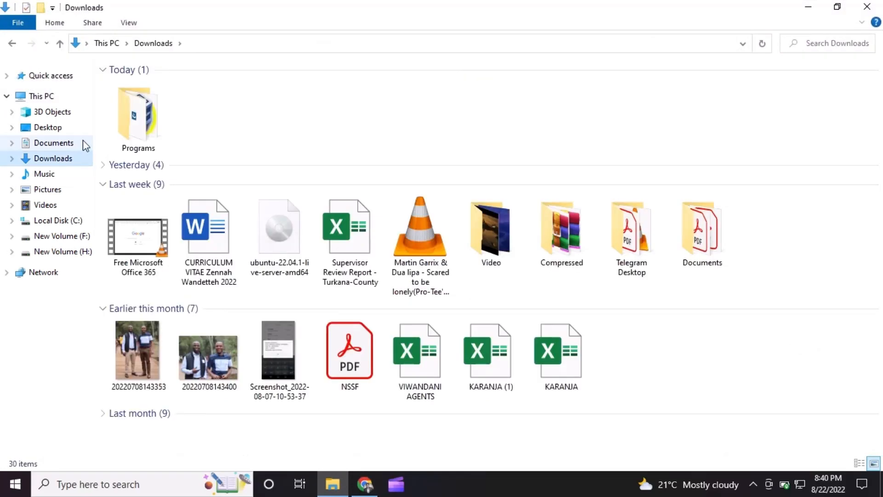
{"action": "double_click", "coordinate": [136, 127]}
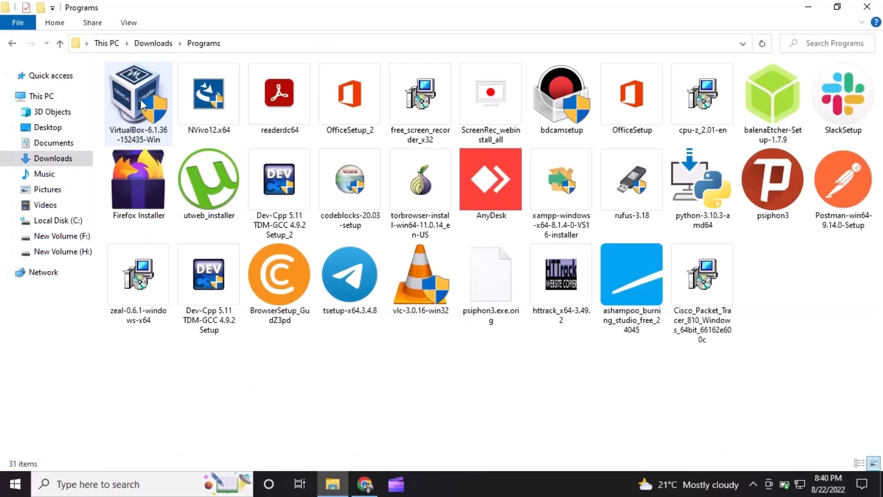
{"action": "left_click", "coordinate": [141, 102]}
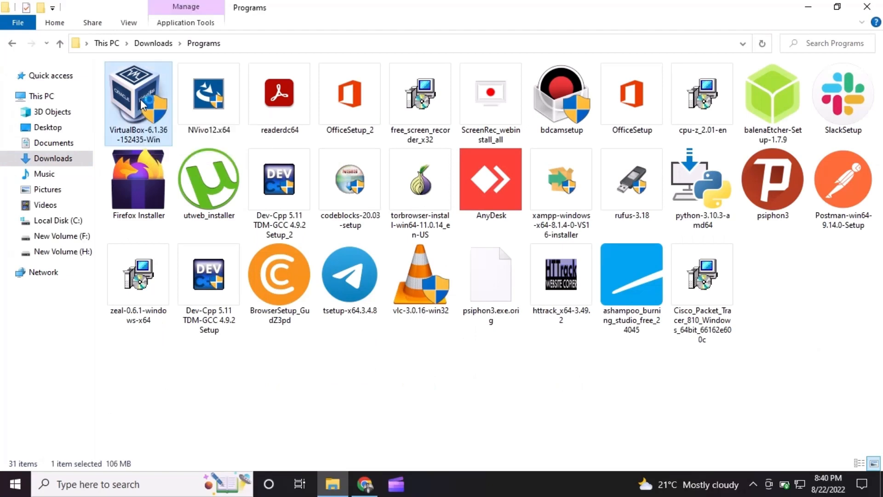
{"action": "double_click", "coordinate": [140, 98]}
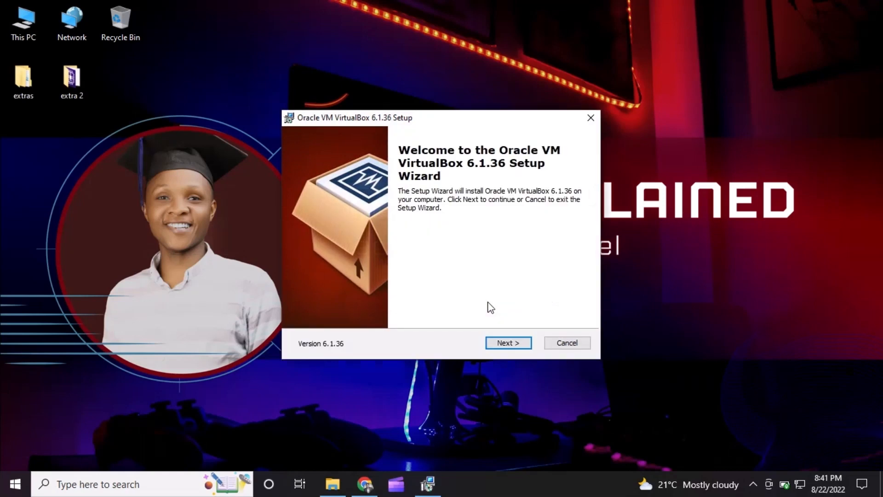
Step: Install Oracle VM VirtualBox 6.1.36 with the default features, location and shortcuts, accepting the network interface reset, and finish the setup wizard
{"action": "left_click", "coordinate": [502, 343]}
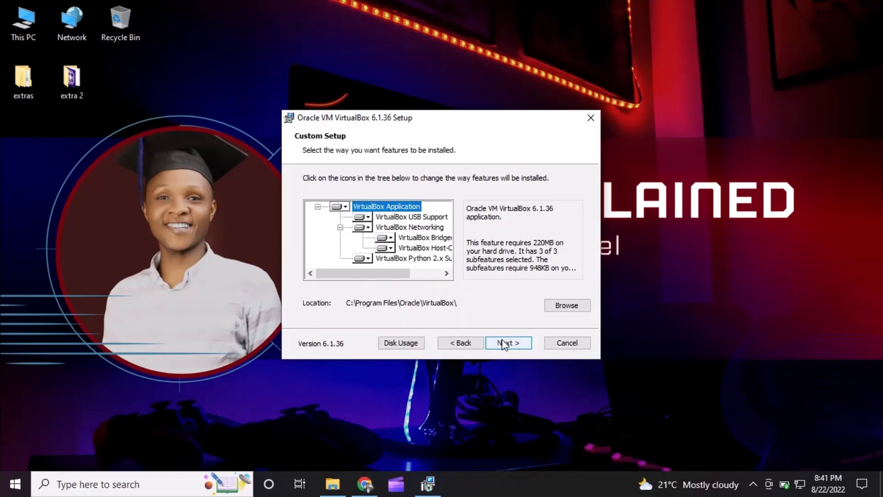
{"action": "left_click", "coordinate": [505, 343]}
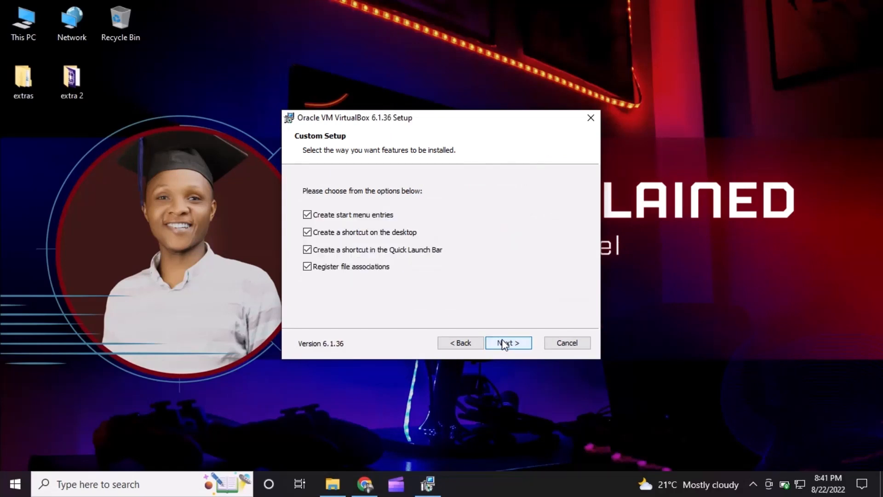
{"action": "left_click", "coordinate": [505, 343]}
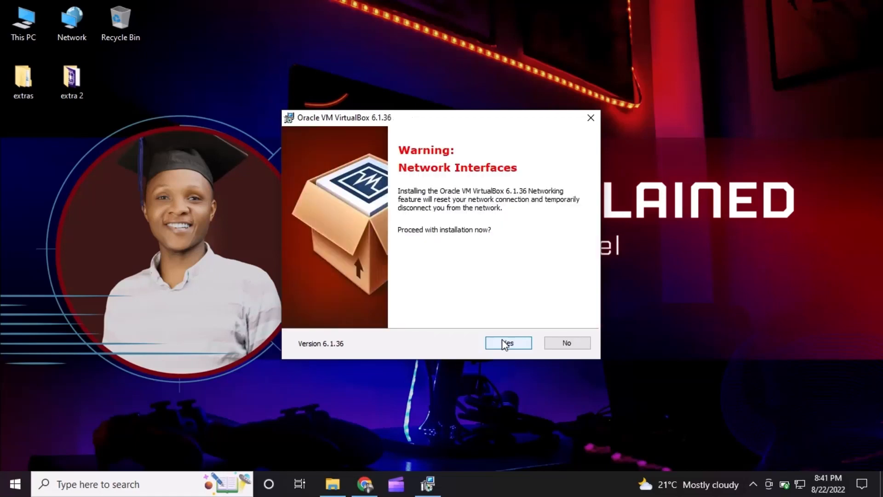
{"action": "left_click", "coordinate": [504, 344]}
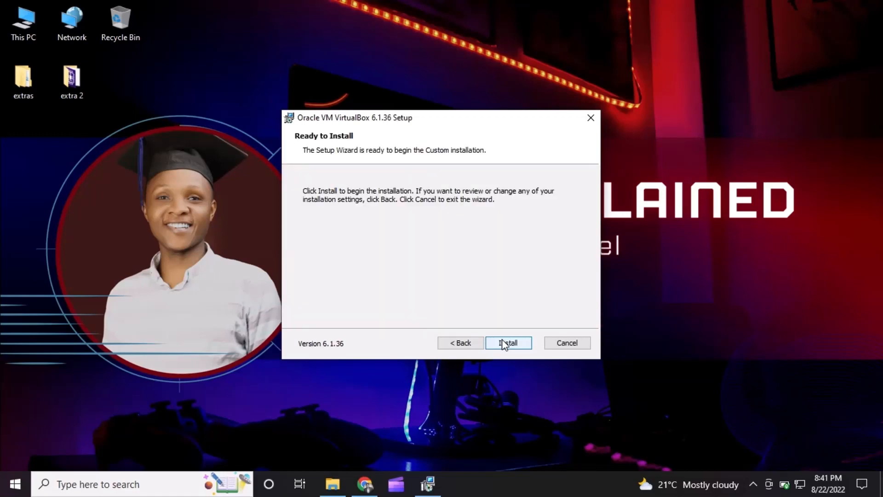
{"action": "left_click", "coordinate": [502, 344]}
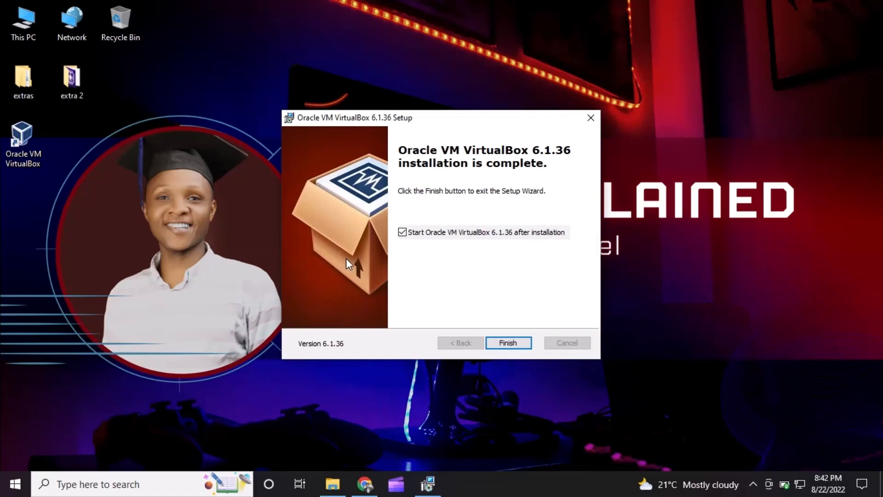
{"action": "left_click", "coordinate": [507, 343]}
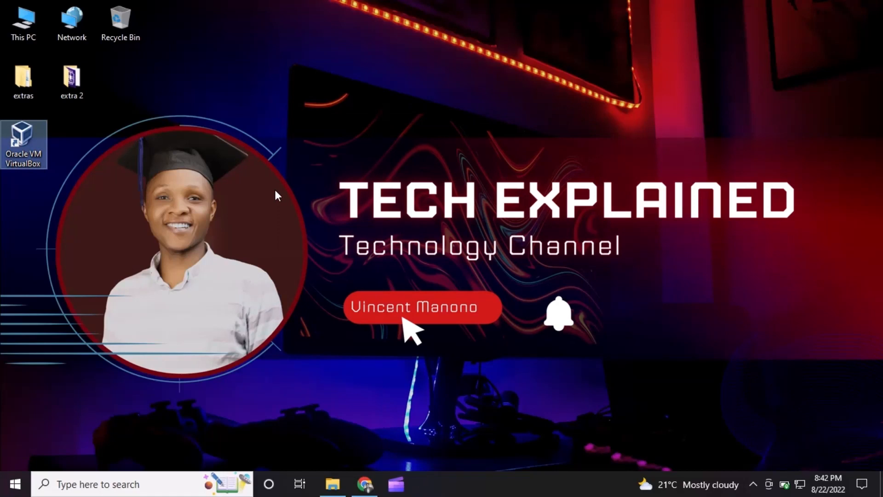
Step: Launch Oracle VM VirtualBox from the desktop and maximise its manager window
{"action": "double_click", "coordinate": [33, 149]}
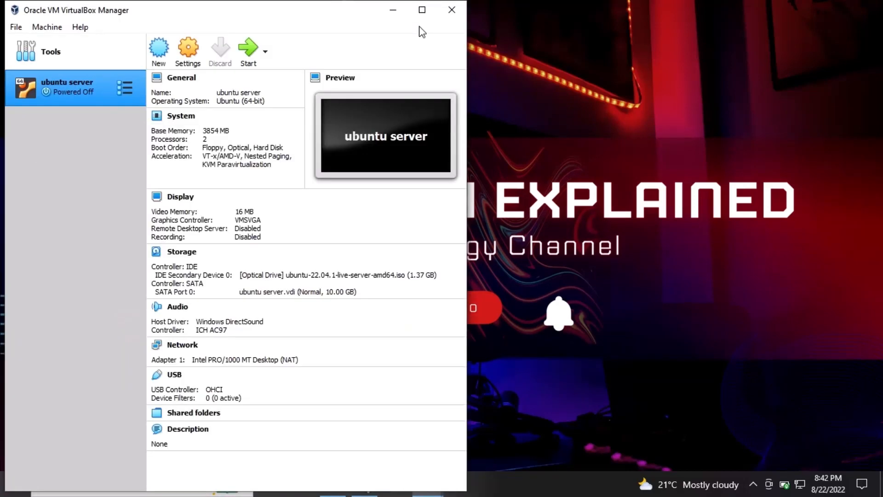
{"action": "left_click", "coordinate": [422, 10]}
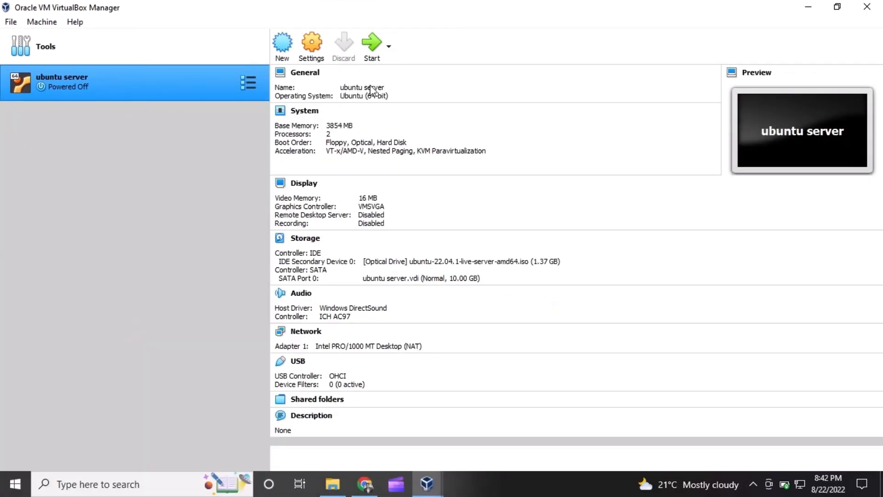
Step: Switch to Chrome, search the web for "ubuntu desktop" in a new tab, and open the Download Ubuntu Desktop page
{"action": "left_click", "coordinate": [366, 485]}
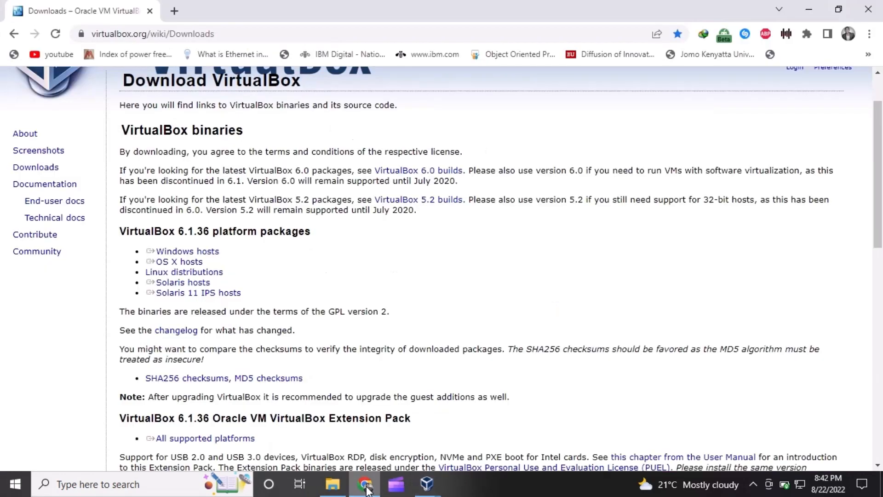
{"action": "left_click", "coordinate": [179, 14]}
{"action": "type", "text": "ubuntu "}
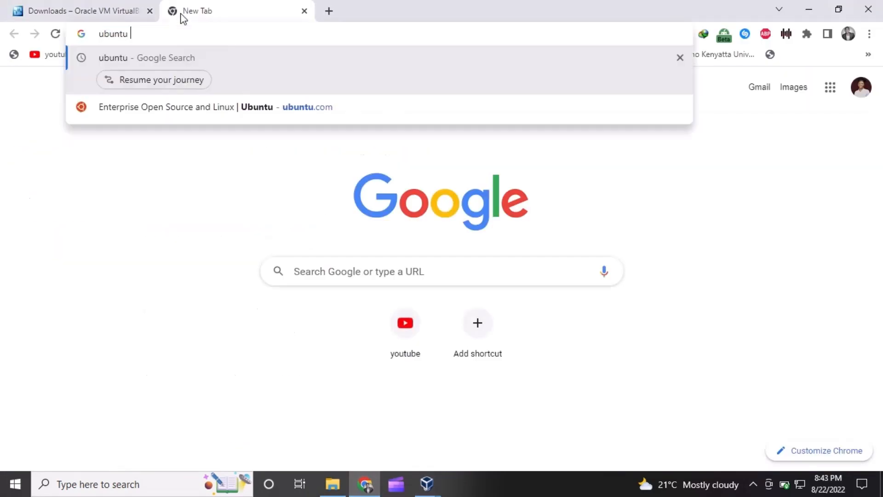
{"action": "type", "text": "desktop"}
{"action": "key", "text": "Return"}
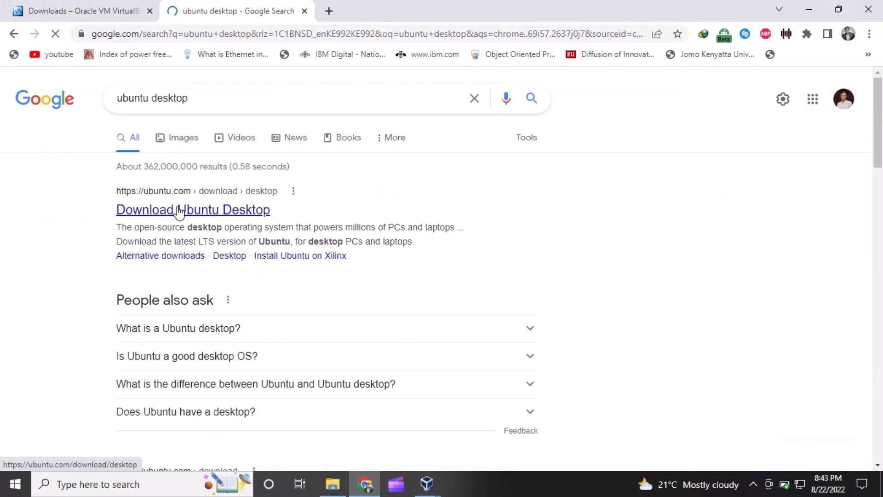
{"action": "left_click", "coordinate": [180, 211]}
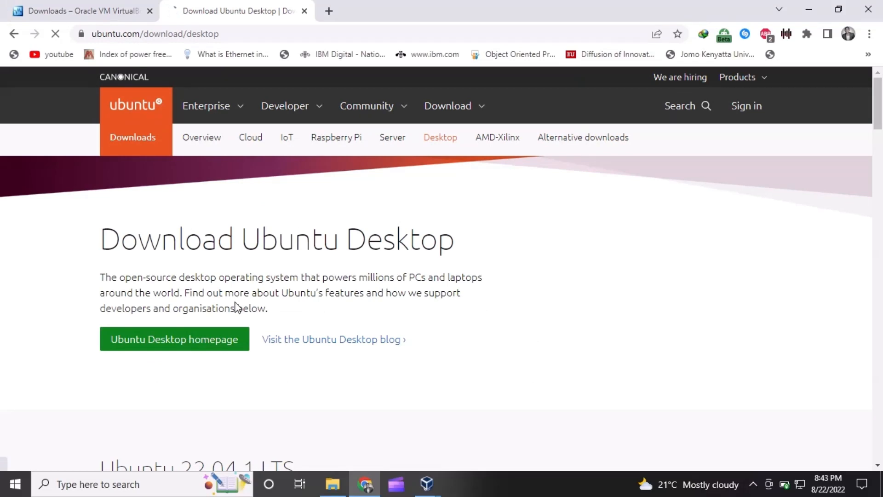
Step: Download the Ubuntu 22.04.1 LTS desktop ISO to the Downloads folder and dismiss the virus-checking message
{"action": "scroll", "coordinate": [237, 246], "scroll_direction": "down", "scroll_amount": 2}
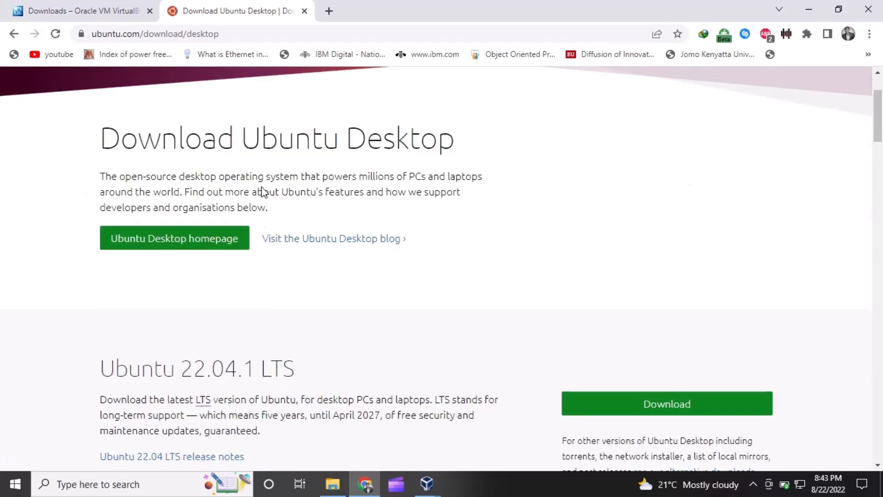
{"action": "scroll", "coordinate": [276, 235], "scroll_direction": "down", "scroll_amount": 3}
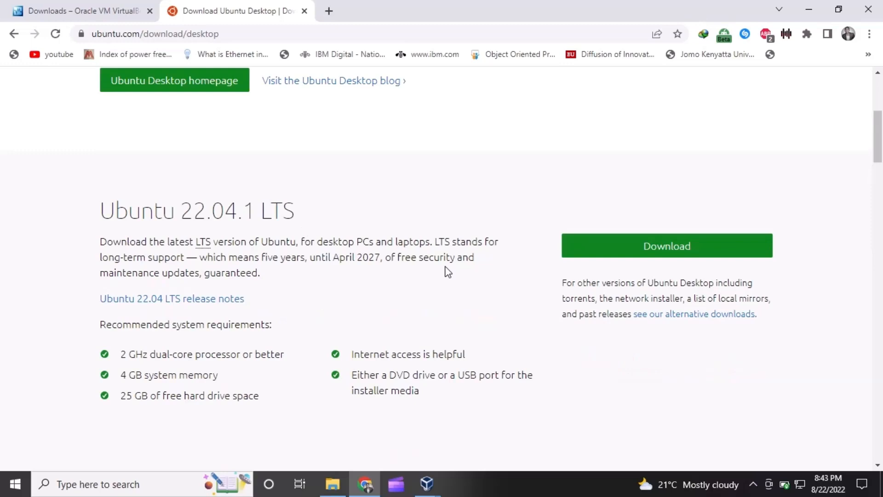
{"action": "scroll", "coordinate": [448, 276], "scroll_direction": "down", "scroll_amount": 1}
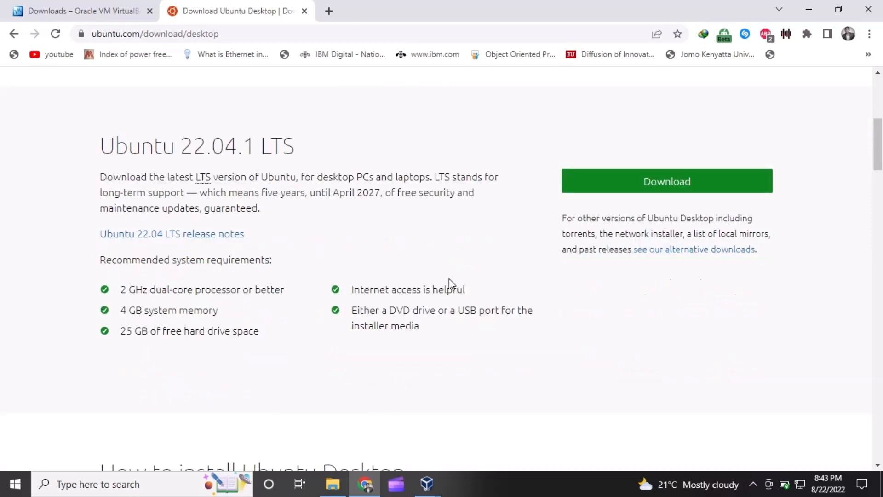
{"action": "left_click", "coordinate": [604, 189]}
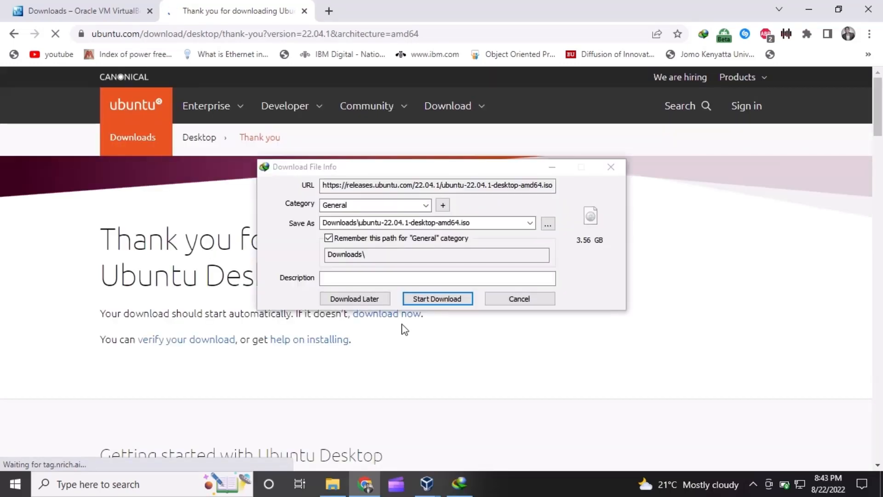
{"action": "left_click", "coordinate": [437, 299]}
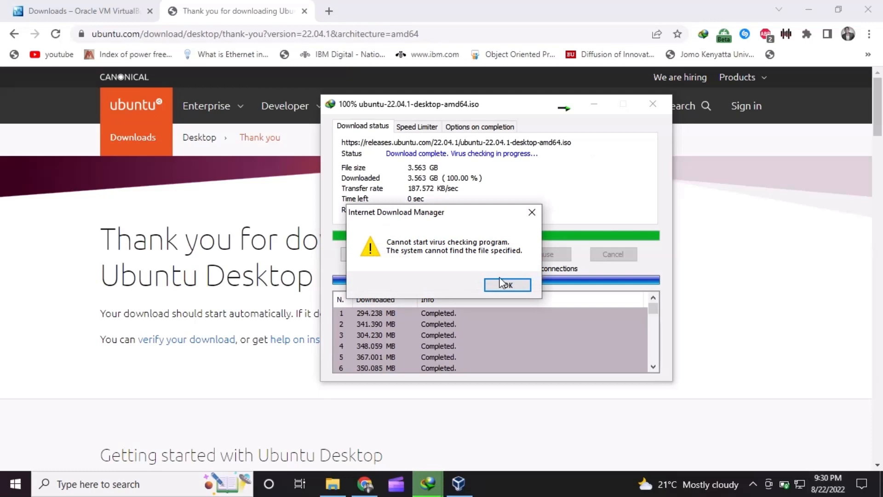
{"action": "left_click", "coordinate": [507, 285]}
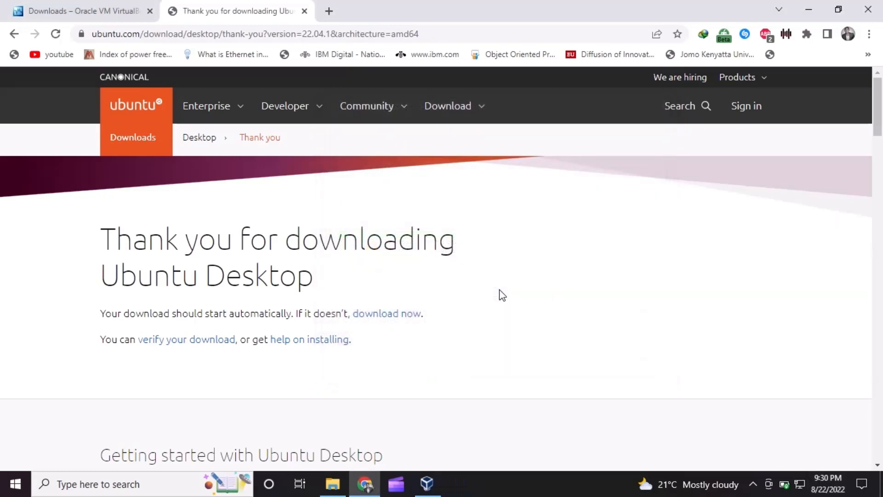
Step: Check the Downloads folder in File Explorer for the ubuntu-22.04.1-desktop-amd64 image, and switch to VirtualBox Manager
{"action": "left_click", "coordinate": [344, 492]}
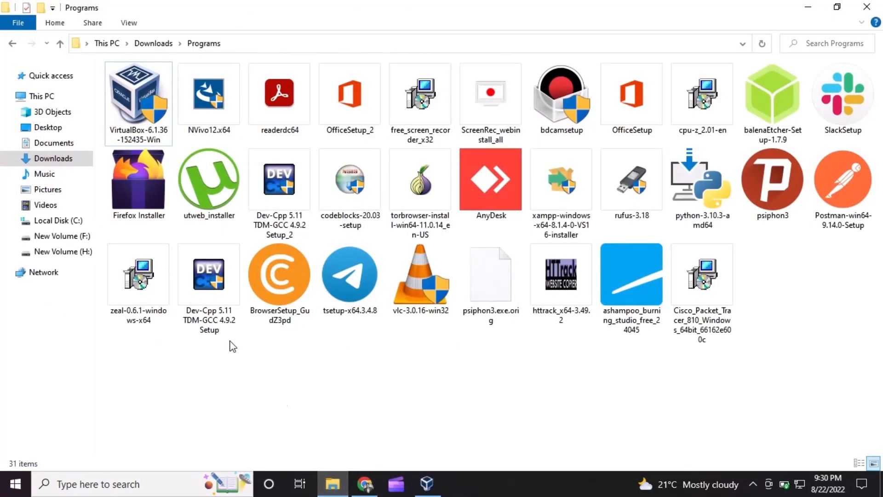
{"action": "left_click", "coordinate": [82, 159]}
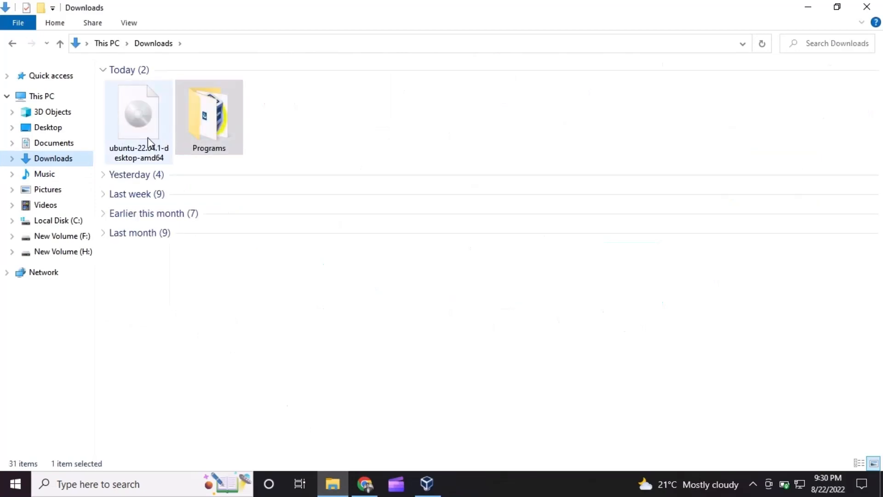
{"action": "left_click", "coordinate": [809, 7]}
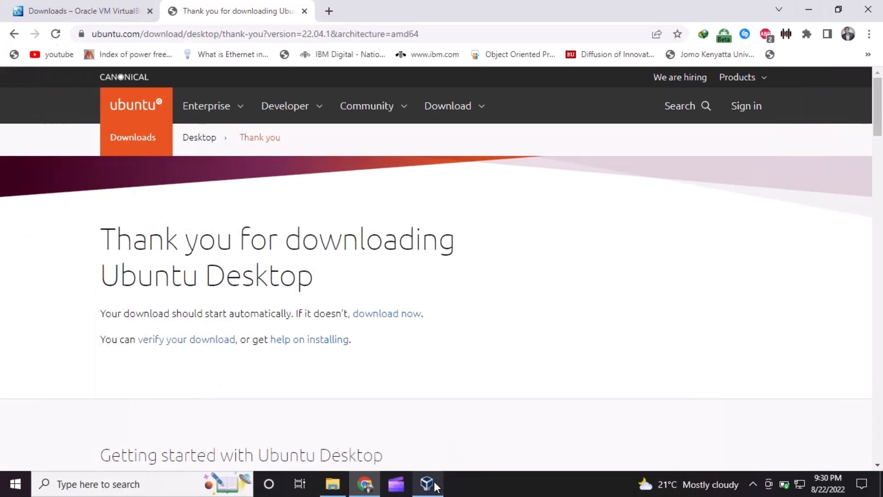
{"action": "left_click", "coordinate": [427, 484]}
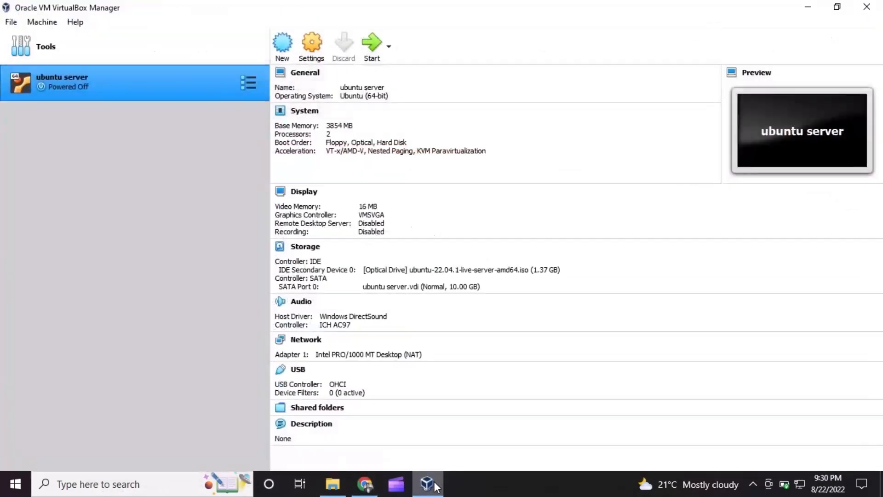
Step: Check the free space on the computer's drives in File Explorer, and return to VirtualBox Manager
{"action": "left_click", "coordinate": [334, 484]}
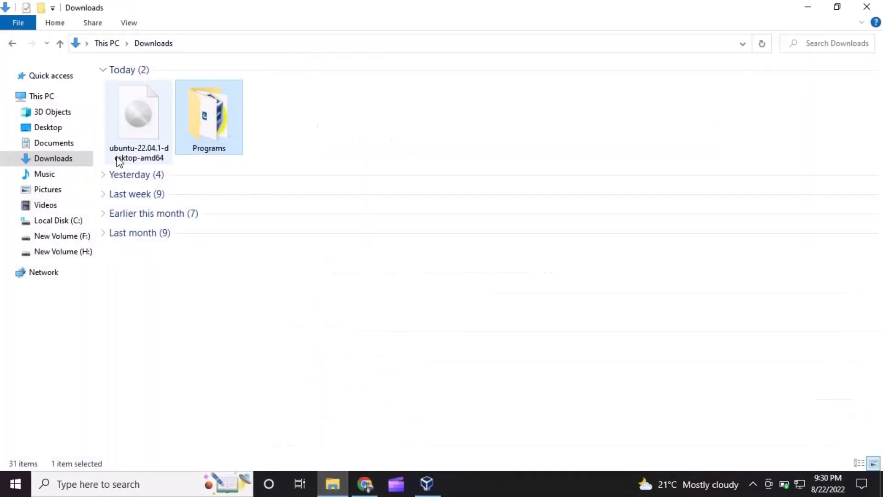
{"action": "left_click", "coordinate": [64, 131]}
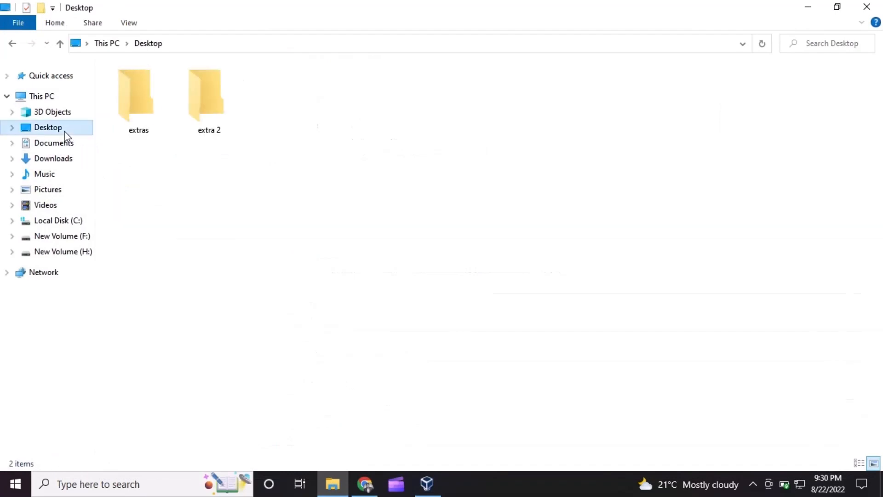
{"action": "left_click", "coordinate": [59, 99]}
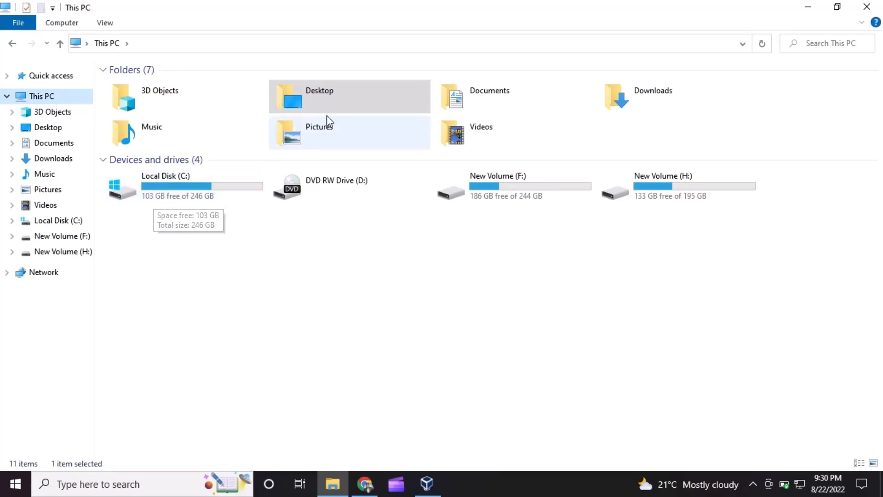
{"action": "left_click", "coordinate": [808, 7]}
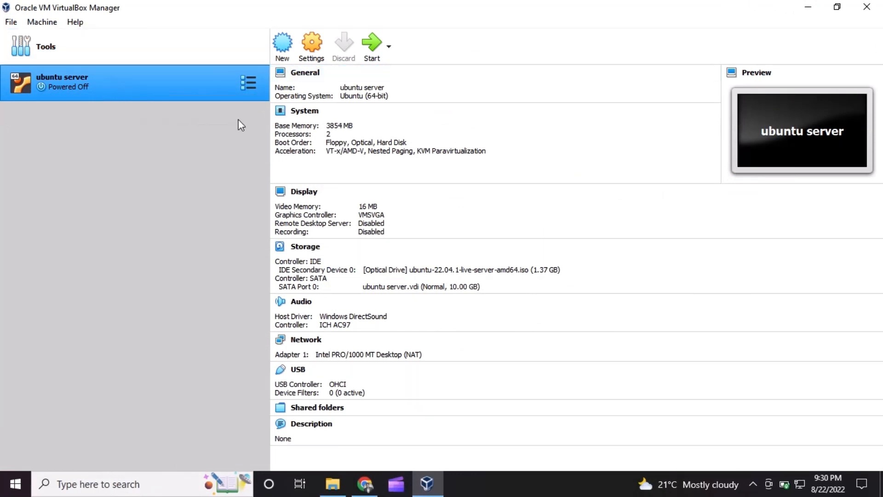
Step: Start a new virtual machine named "Ubuntu Desktop" with type Linux and version Ubuntu (64-bit), and continue to the memory size
{"action": "left_click", "coordinate": [276, 47]}
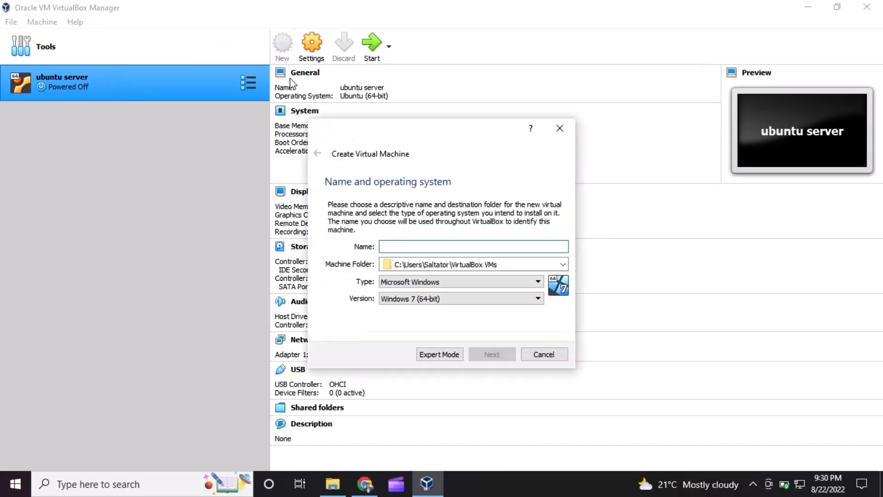
{"action": "left_click", "coordinate": [389, 246]}
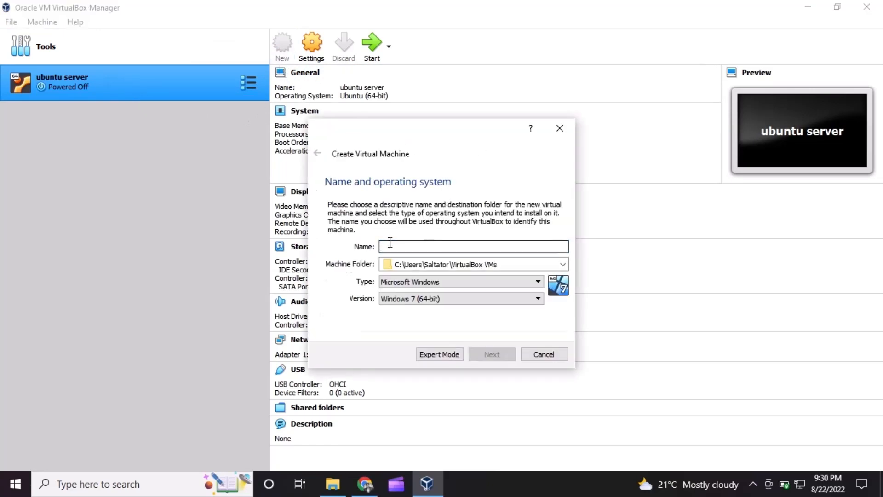
{"action": "type", "text": "Ubuntu"}
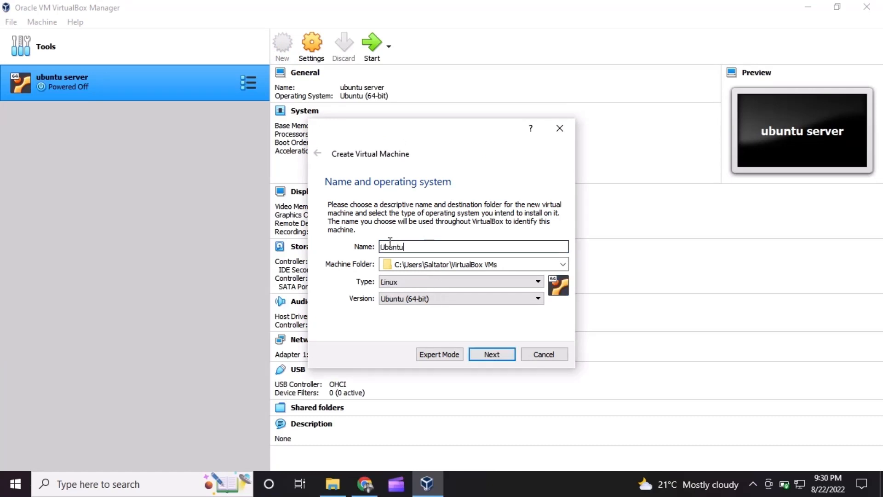
{"action": "type", "text": " Desktop"}
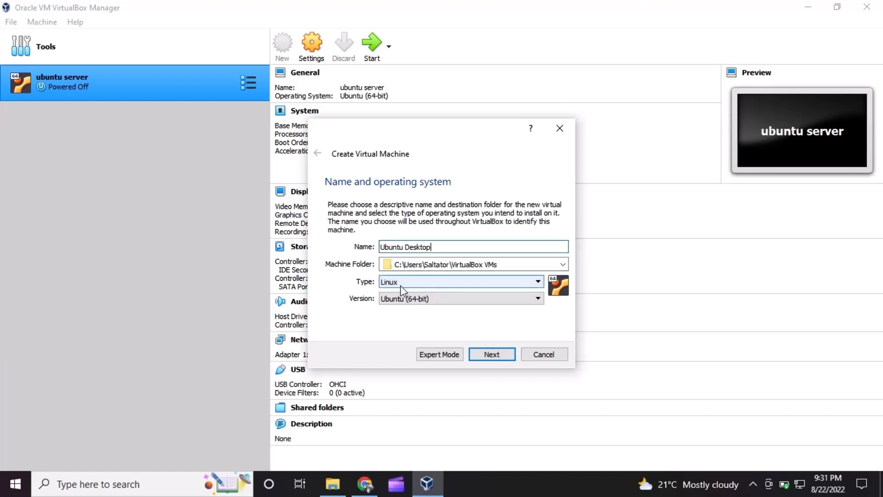
{"action": "left_click", "coordinate": [421, 300]}
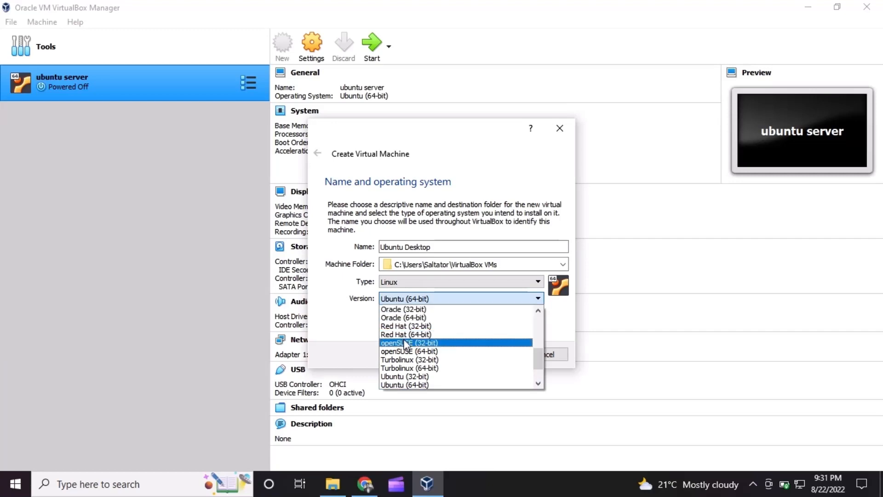
{"action": "scroll", "coordinate": [416, 343], "scroll_direction": "down", "scroll_amount": 1}
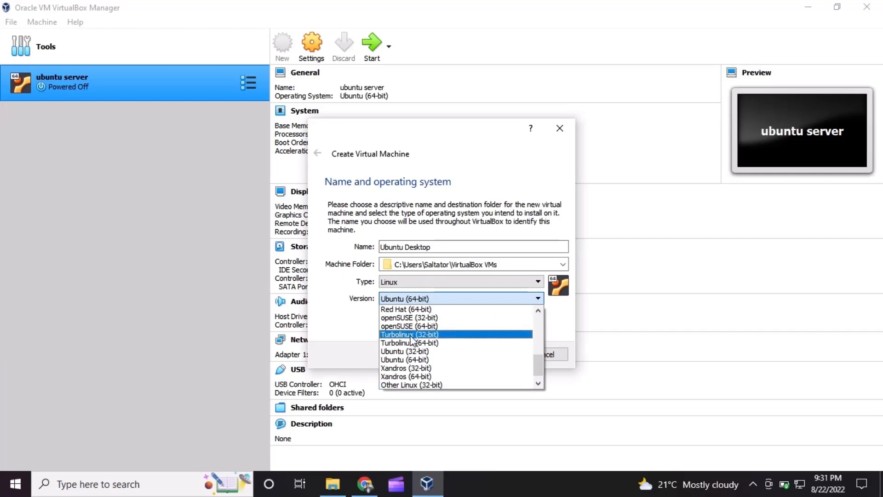
{"action": "scroll", "coordinate": [414, 363], "scroll_direction": "down", "scroll_amount": 1}
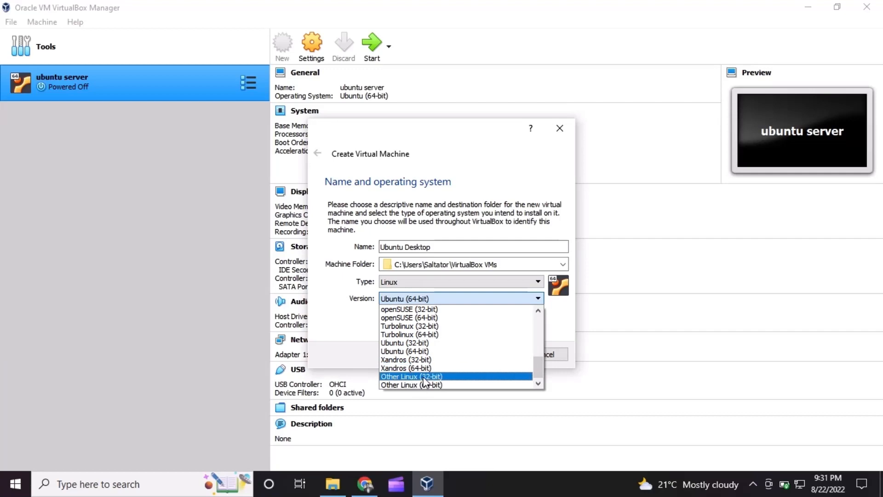
{"action": "scroll", "coordinate": [438, 350], "scroll_direction": "up", "scroll_amount": 1}
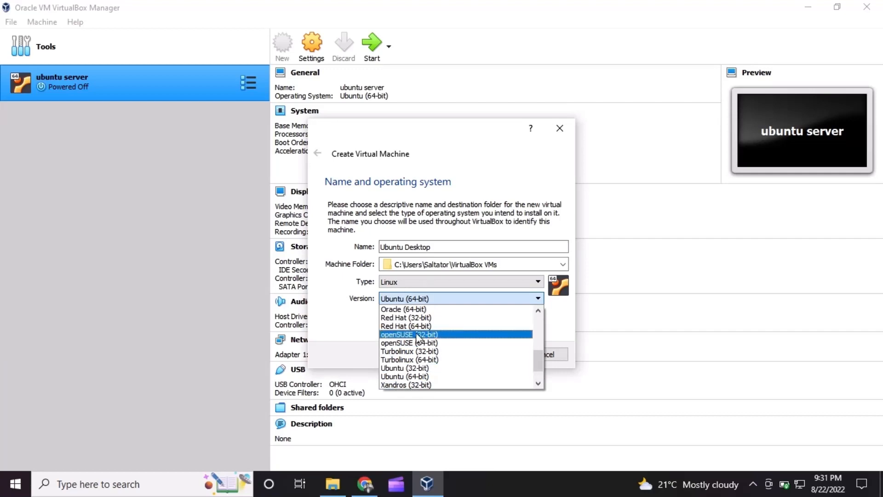
{"action": "left_click", "coordinate": [357, 314]}
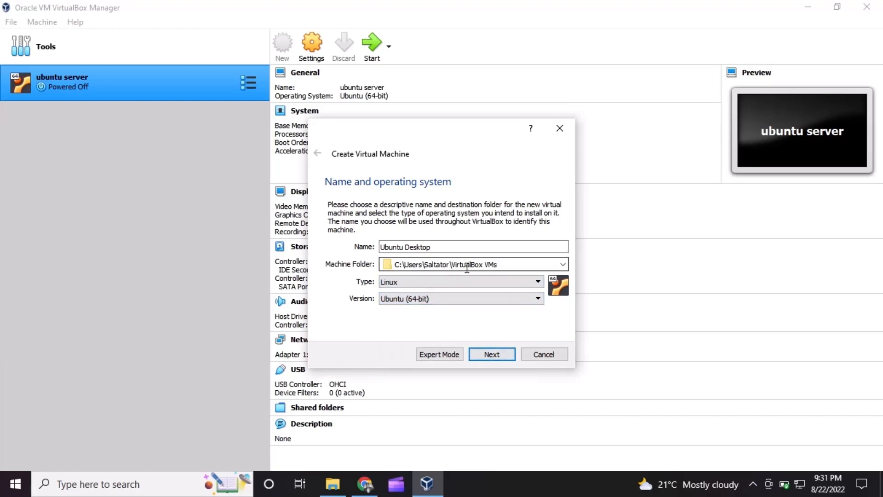
{"action": "left_click", "coordinate": [492, 354]}
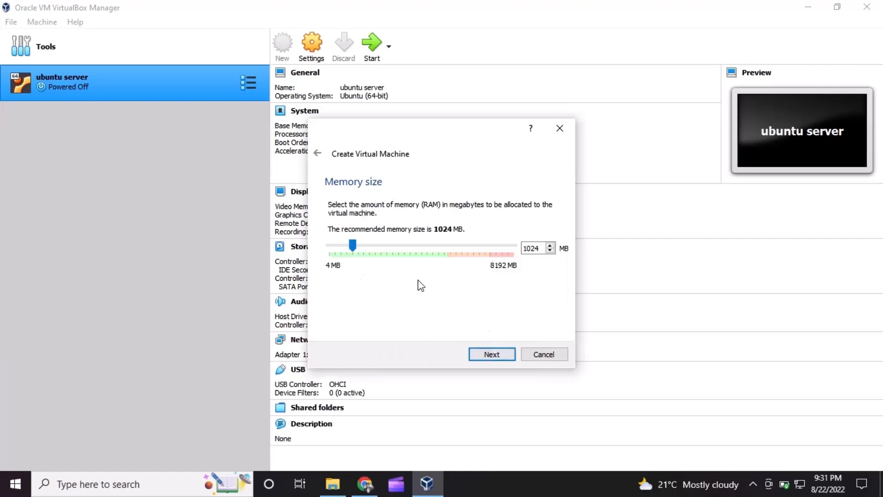
Step: Allocate 4974 MB of memory to the virtual machine and choose to create a virtual hard disk now
{"action": "left_click_drag", "start_coordinate": [355, 244], "coordinate": [442, 279]}
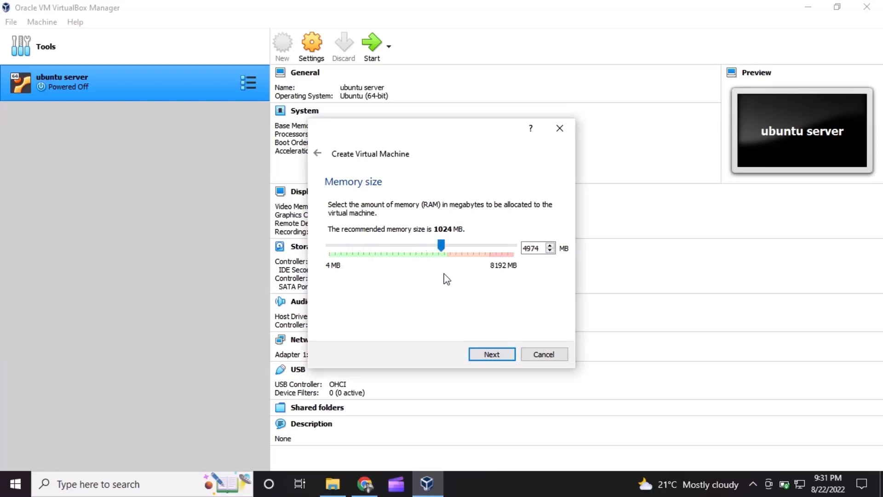
{"action": "left_click", "coordinate": [490, 356]}
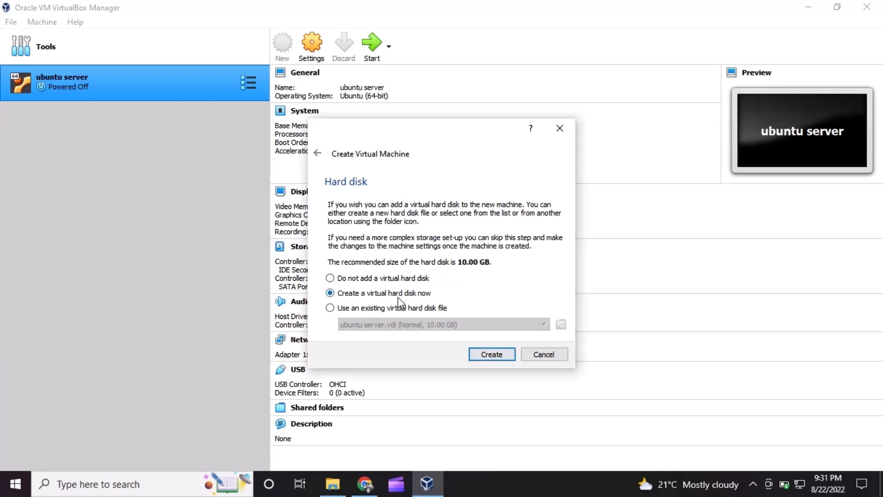
{"action": "left_click", "coordinate": [483, 355]}
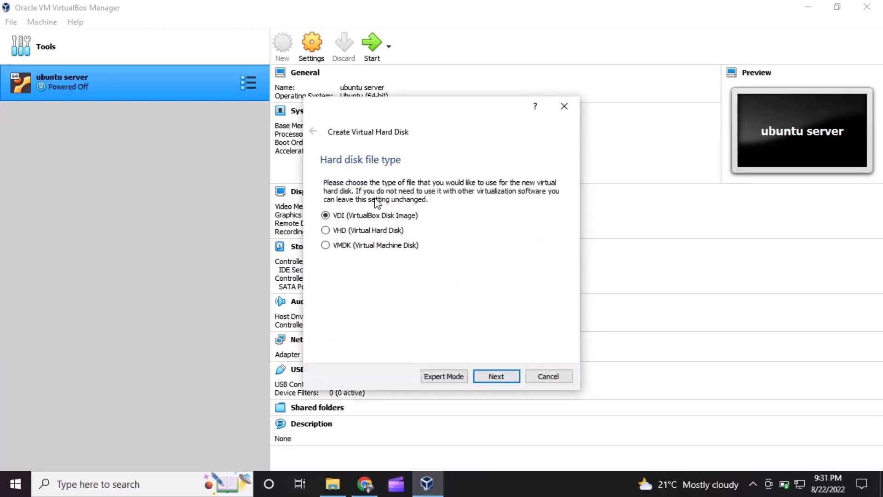
Step: Create the virtual hard disk as a dynamically allocated VDI with a size of 20.13 GB
{"action": "left_click", "coordinate": [494, 378]}
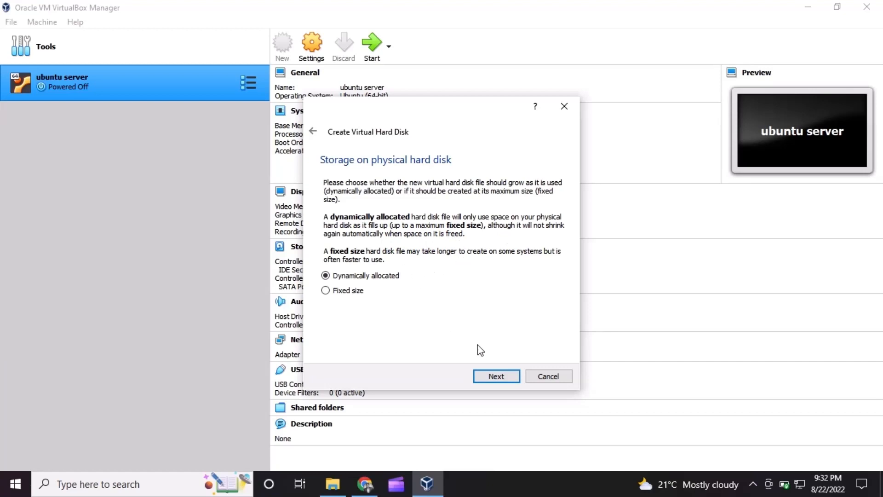
{"action": "left_click", "coordinate": [497, 377]}
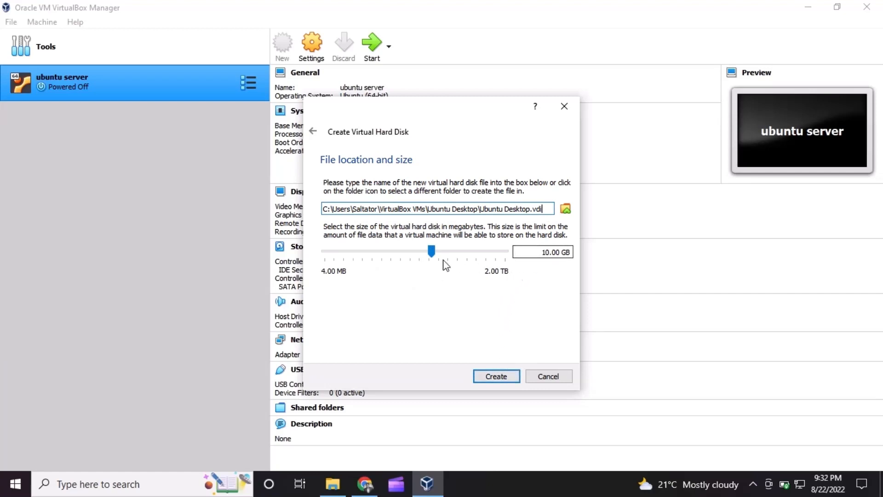
{"action": "left_click_drag", "start_coordinate": [431, 256], "coordinate": [442, 256]}
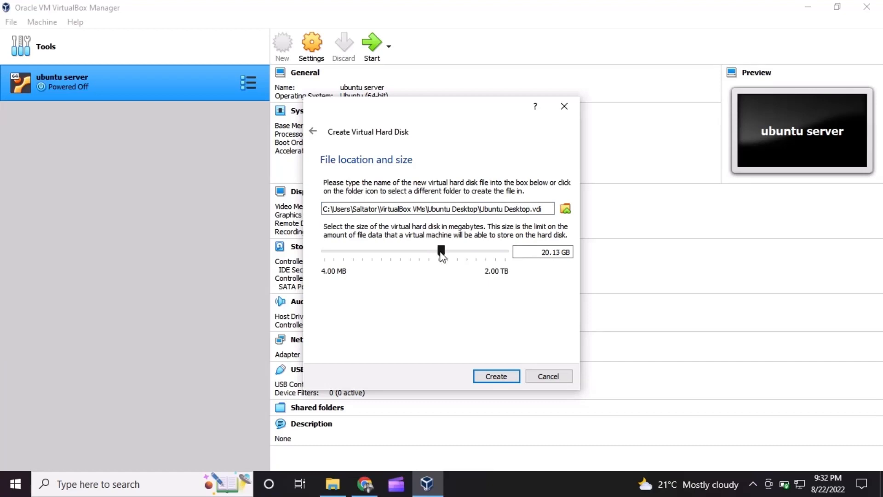
{"action": "left_click", "coordinate": [500, 377]}
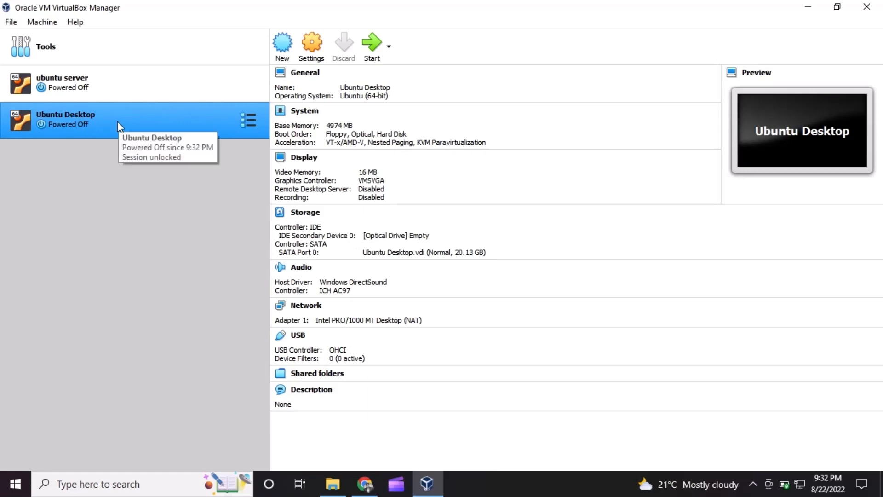
Step: Set both the shared clipboard and Drag'n'Drop to Bidirectional in the Ubuntu Desktop machine's general settings, and view its description
{"action": "left_click", "coordinate": [308, 52]}
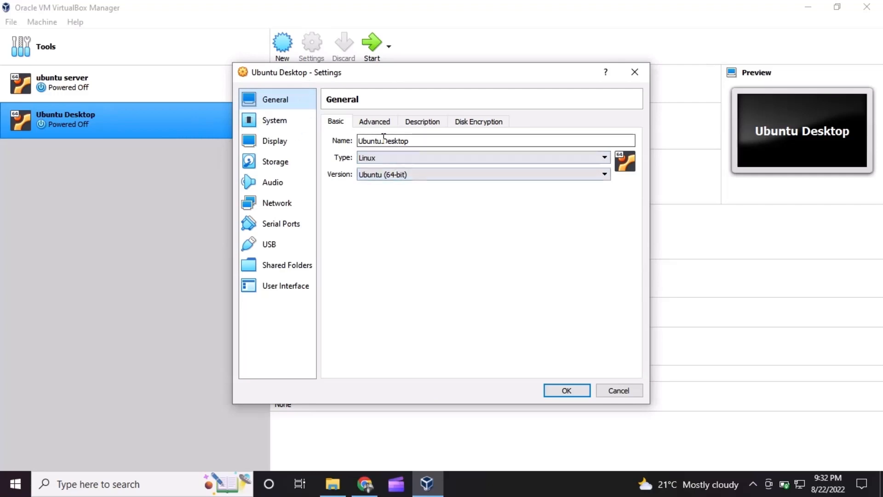
{"action": "left_click", "coordinate": [376, 122]}
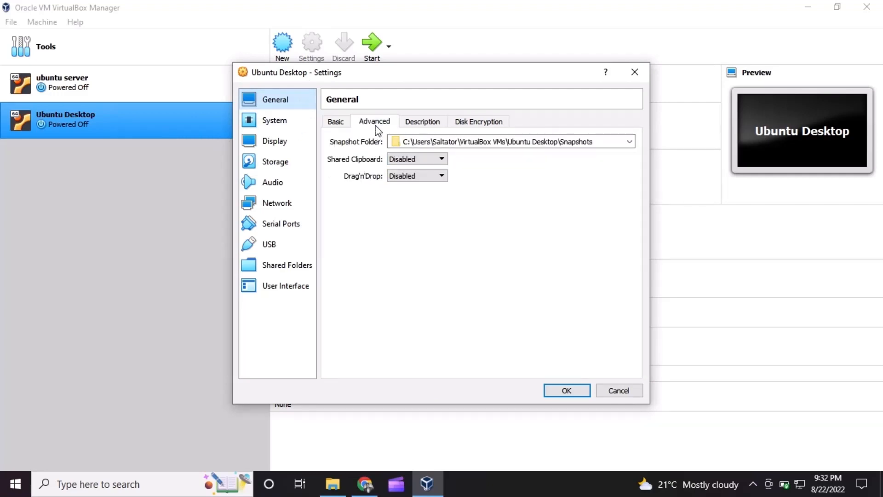
{"action": "left_click", "coordinate": [440, 159]}
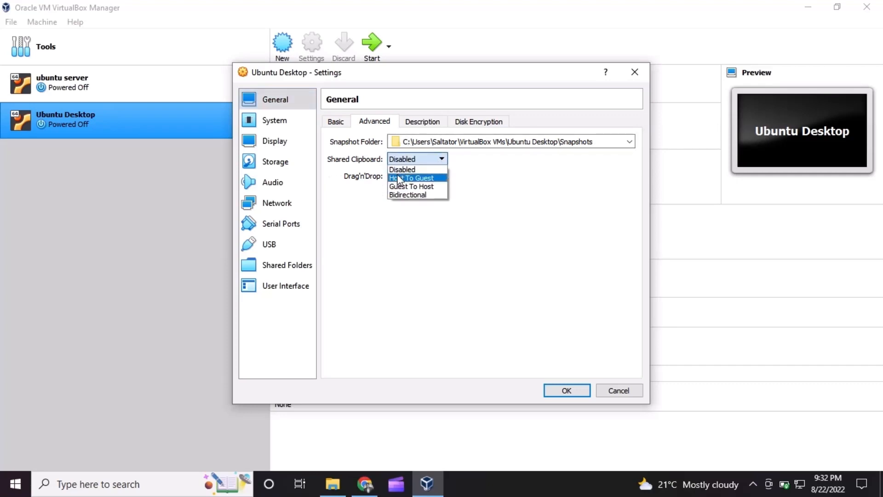
{"action": "left_click", "coordinate": [409, 195]}
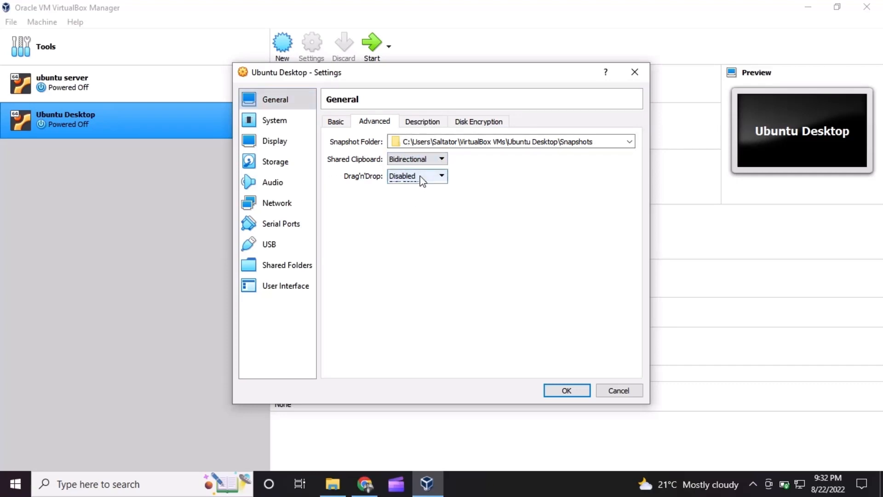
{"action": "left_click", "coordinate": [422, 178]}
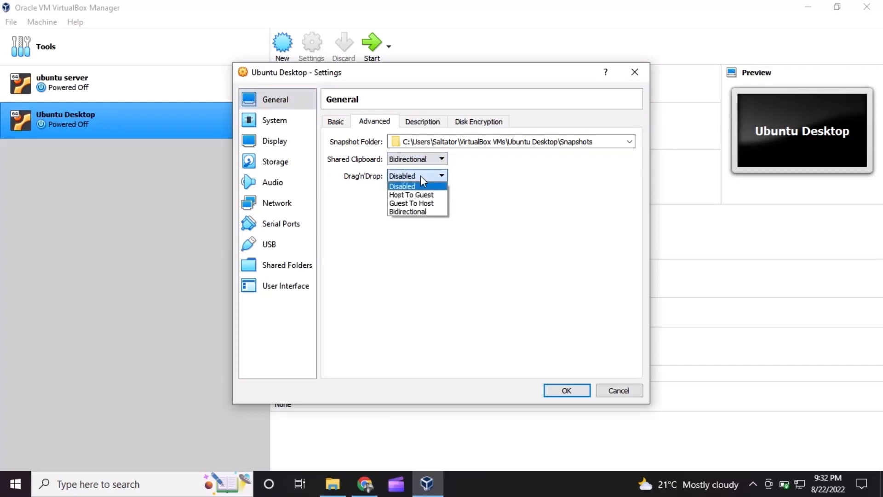
{"action": "left_click", "coordinate": [420, 212]}
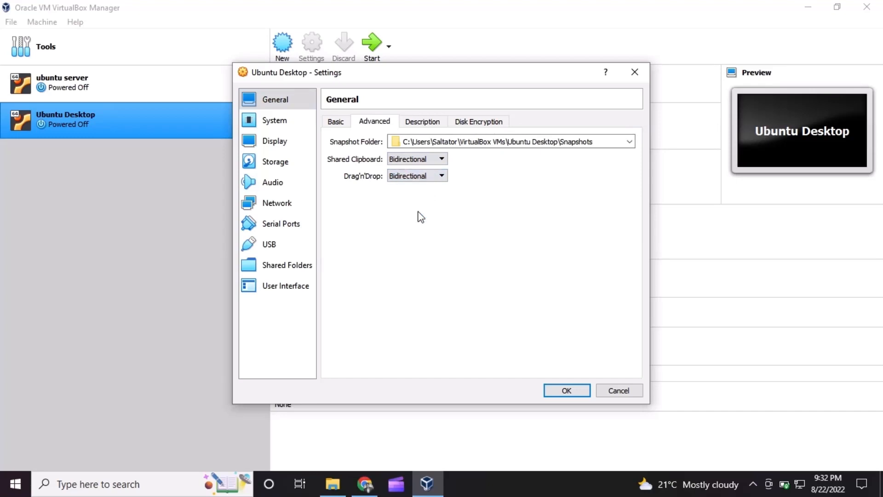
{"action": "left_click", "coordinate": [418, 124]}
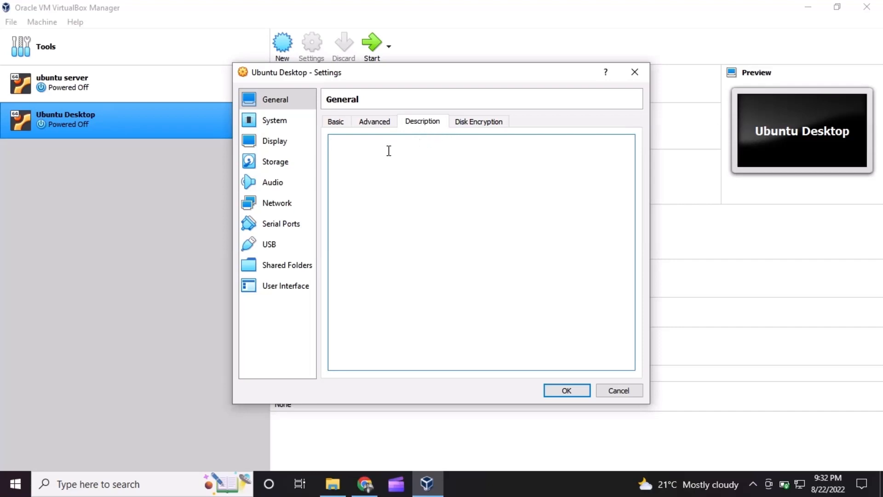
Step: Set the Ubuntu Desktop machine's processor count to 2 in its system settings
{"action": "left_click", "coordinate": [298, 127]}
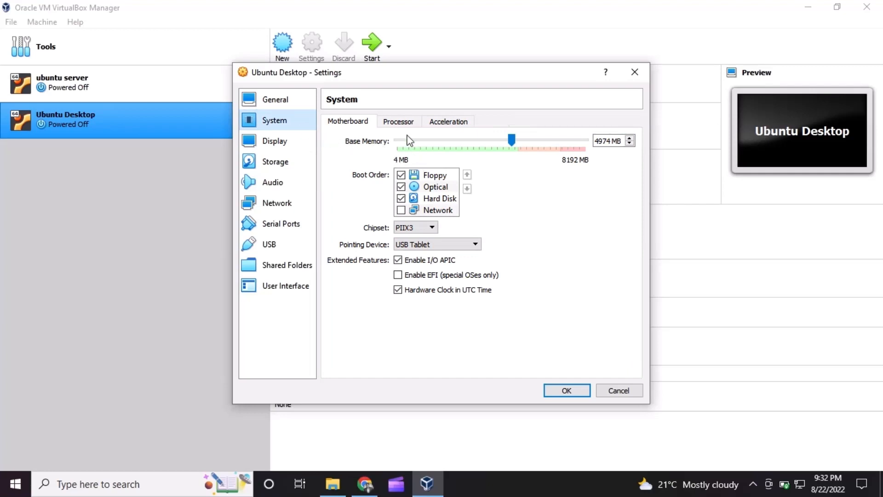
{"action": "left_click", "coordinate": [398, 121]}
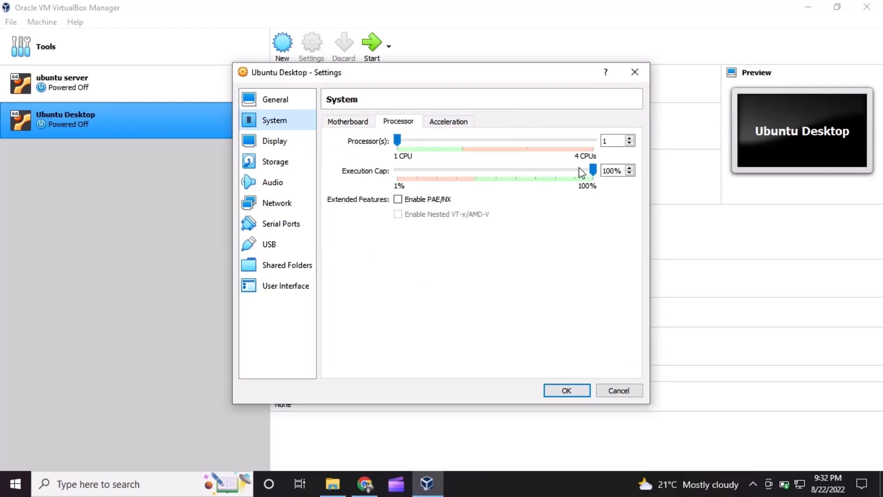
{"action": "left_click_drag", "start_coordinate": [403, 143], "coordinate": [451, 150]}
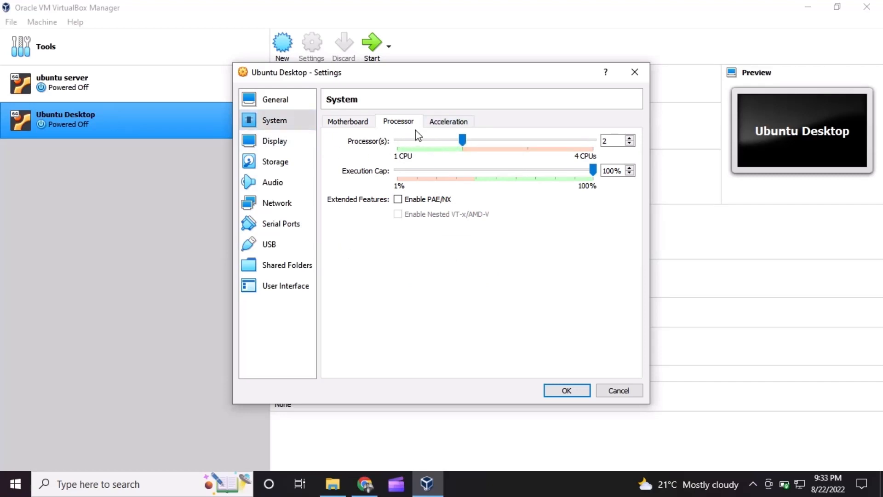
Step: Review the machine's acceleration settings and its screen, remote display and recording settings
{"action": "left_click", "coordinate": [432, 123]}
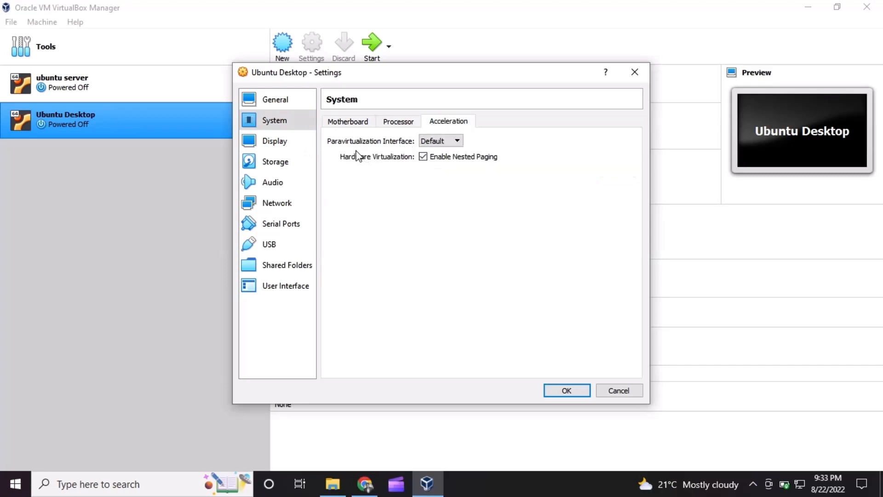
{"action": "left_click", "coordinate": [305, 141]}
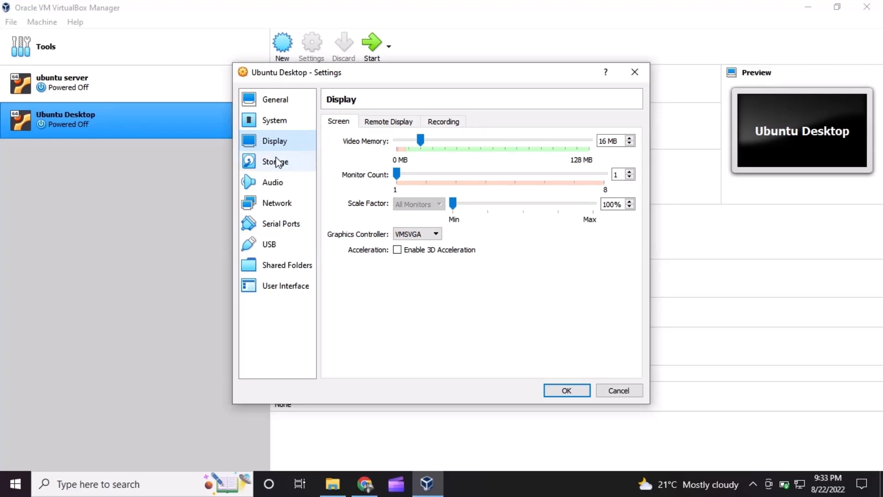
{"action": "left_click", "coordinate": [367, 123]}
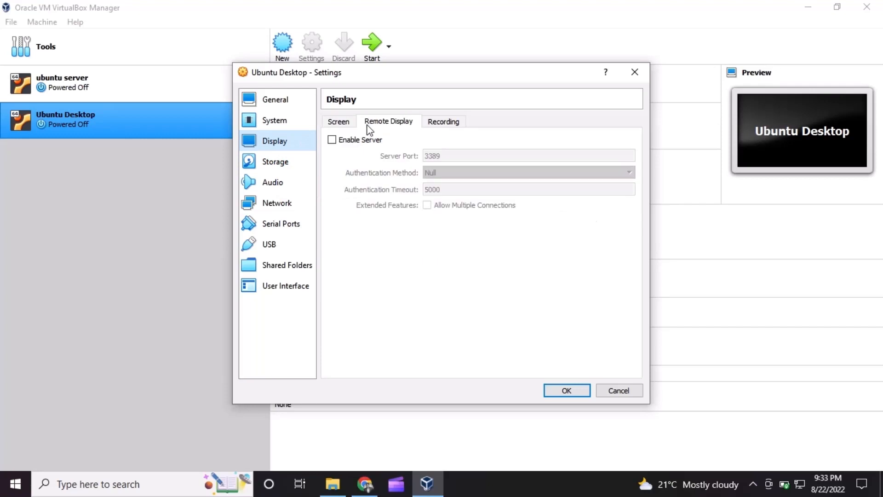
{"action": "left_click", "coordinate": [439, 123]}
Step: Attach the ubuntu-22.04.1-desktop-amd64 image from Downloads to the empty optical drive on the machine's IDE controller
{"action": "left_click", "coordinate": [279, 169]}
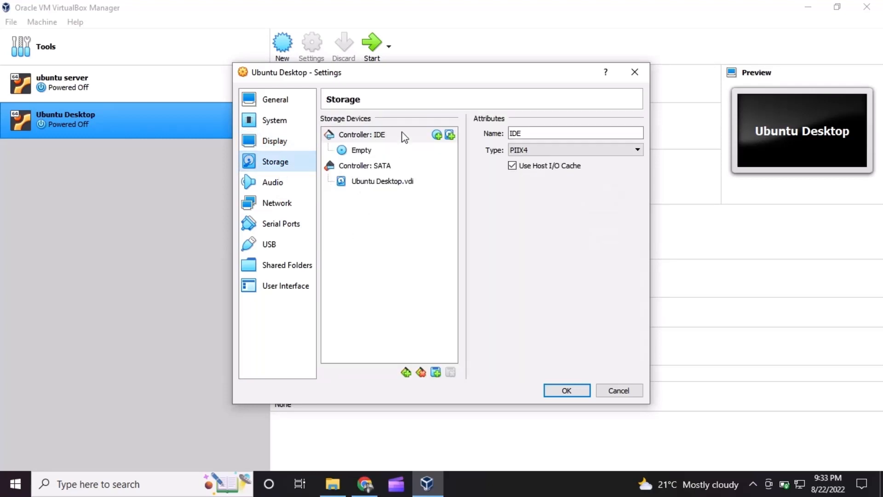
{"action": "left_click", "coordinate": [361, 152]}
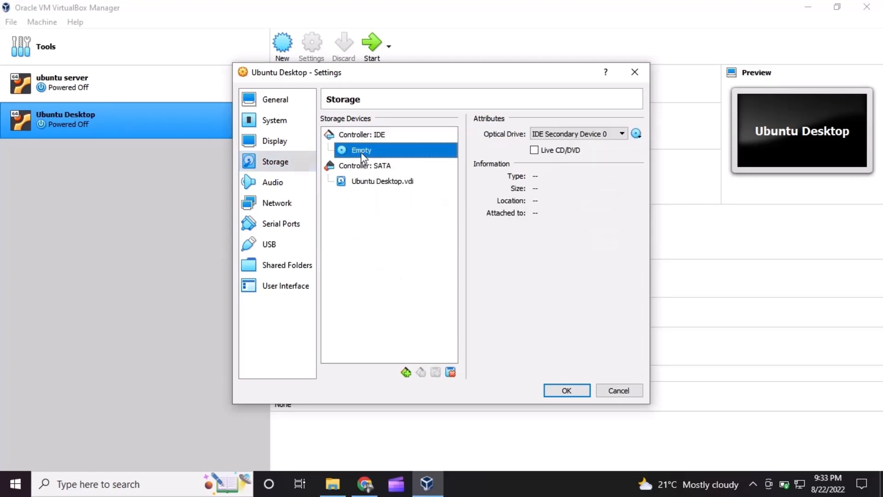
{"action": "left_click", "coordinate": [637, 134]}
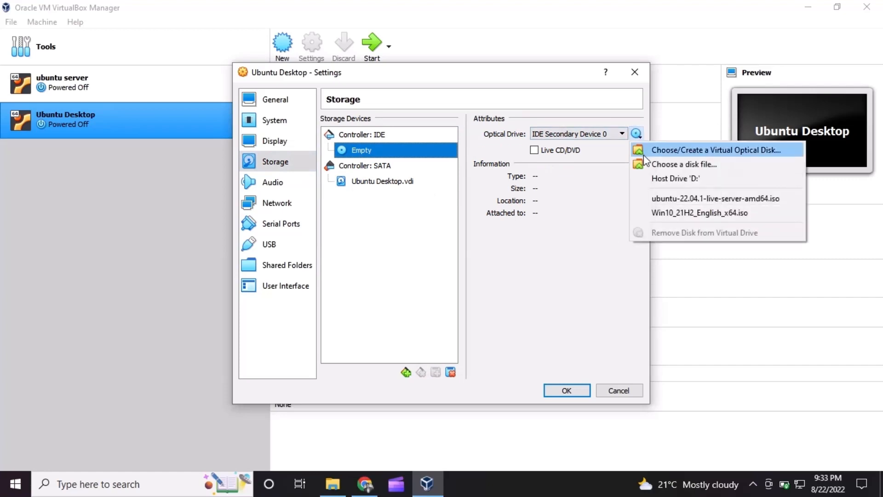
{"action": "left_click", "coordinate": [648, 166]}
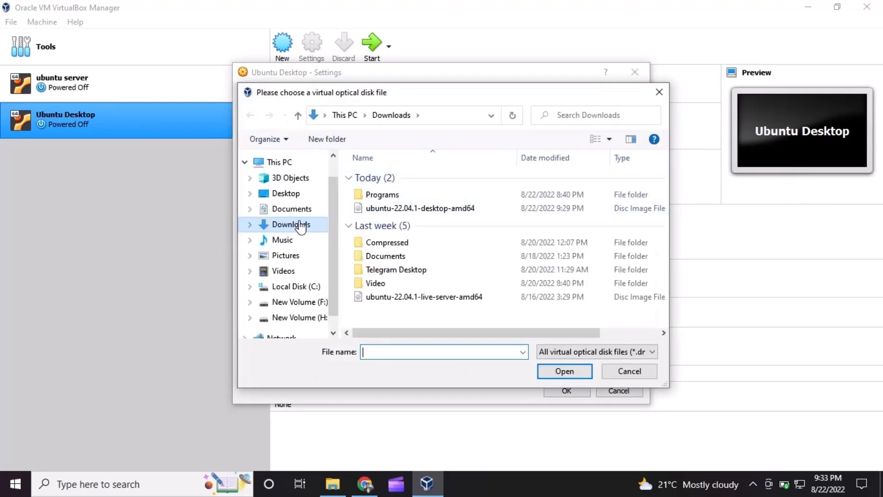
{"action": "left_click", "coordinate": [412, 208]}
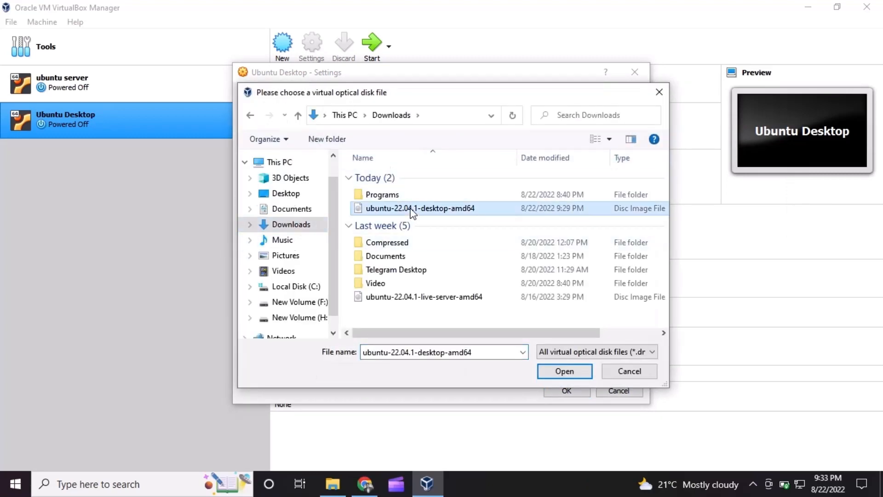
{"action": "left_click", "coordinate": [564, 371]}
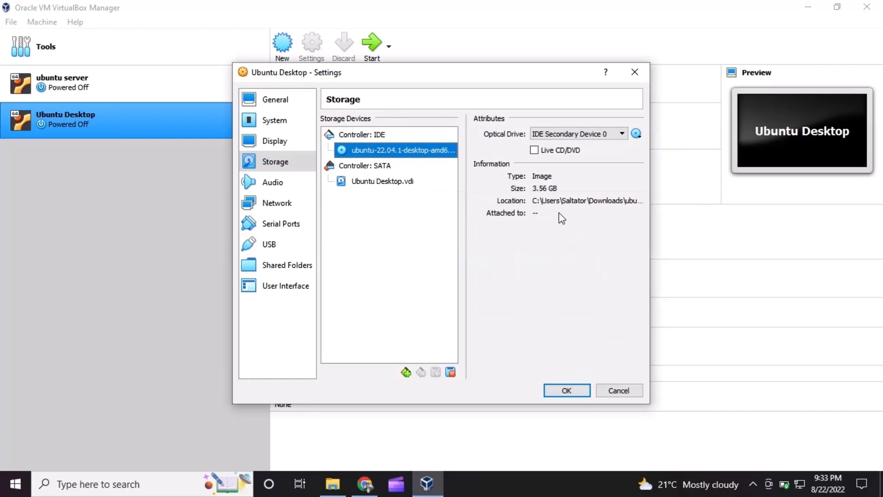
Step: Review the audio settings, keep network Adapter 1 attached to NAT, and save the Ubuntu Desktop machine's settings
{"action": "left_click", "coordinate": [291, 189]}
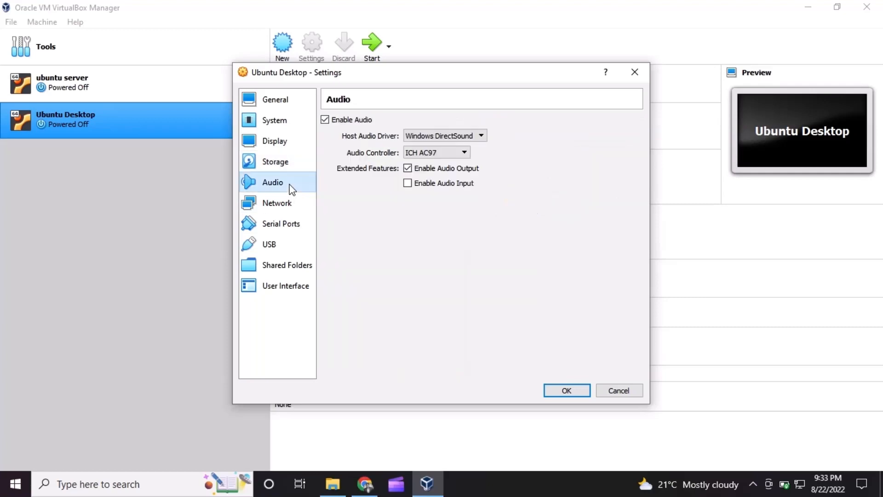
{"action": "left_click", "coordinate": [289, 210]}
{"action": "left_click", "coordinate": [412, 155]}
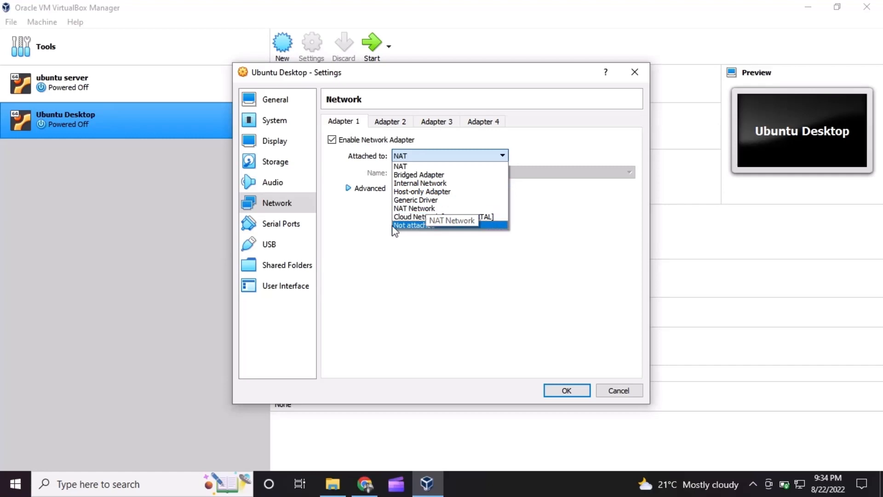
{"action": "left_click", "coordinate": [418, 165]}
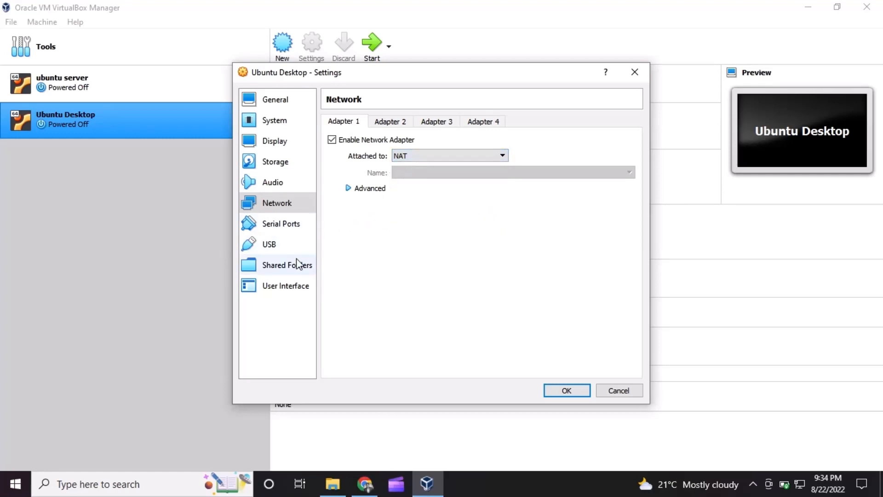
{"action": "left_click", "coordinate": [564, 391]}
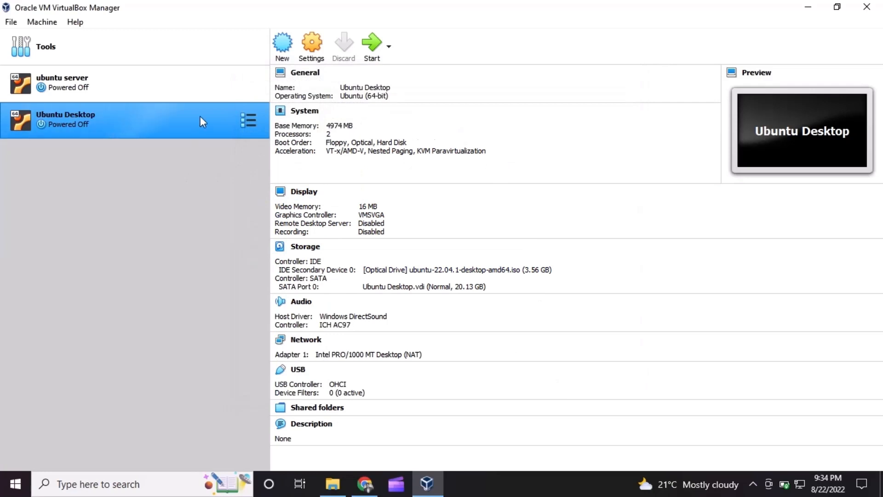
Step: Start the Ubuntu Desktop machine with the Try or Install Ubuntu boot entry and begin the Ubuntu installation in English
{"action": "left_click", "coordinate": [374, 48]}
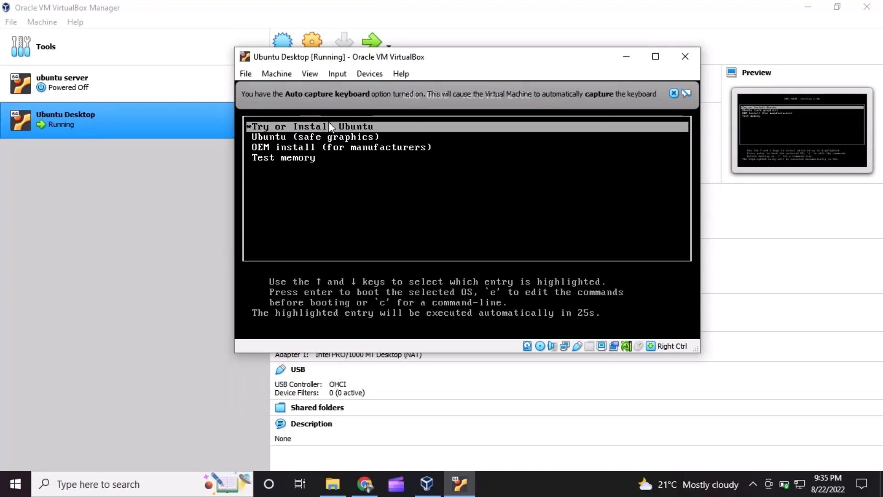
{"action": "key", "text": "Return"}
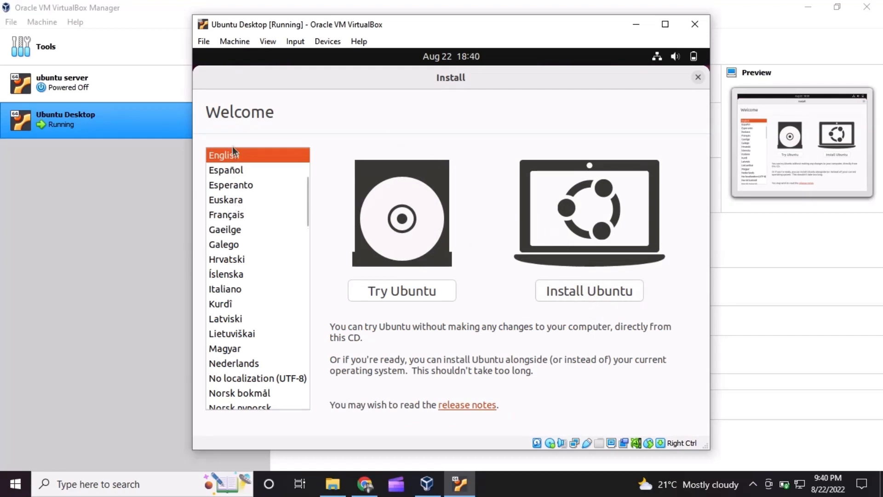
{"action": "left_click", "coordinate": [584, 294]}
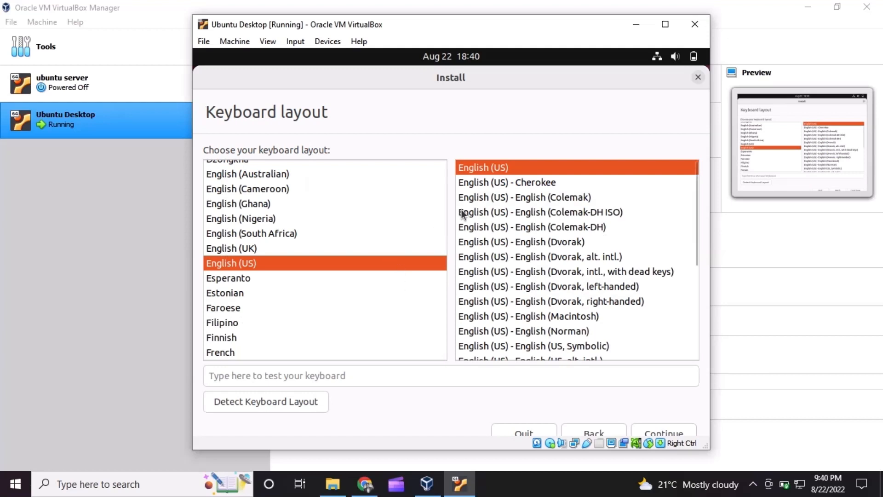
Step: Set up the installation with the English (US) keyboard, Normal installation with updates downloaded, Erase disk and install Ubuntu, and the Nairobi location
{"action": "left_click", "coordinate": [662, 432]}
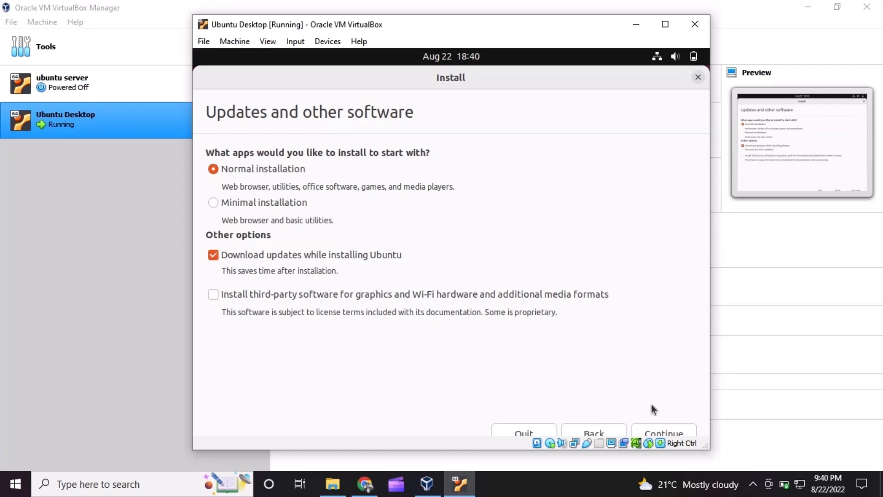
{"action": "left_click", "coordinate": [653, 431]}
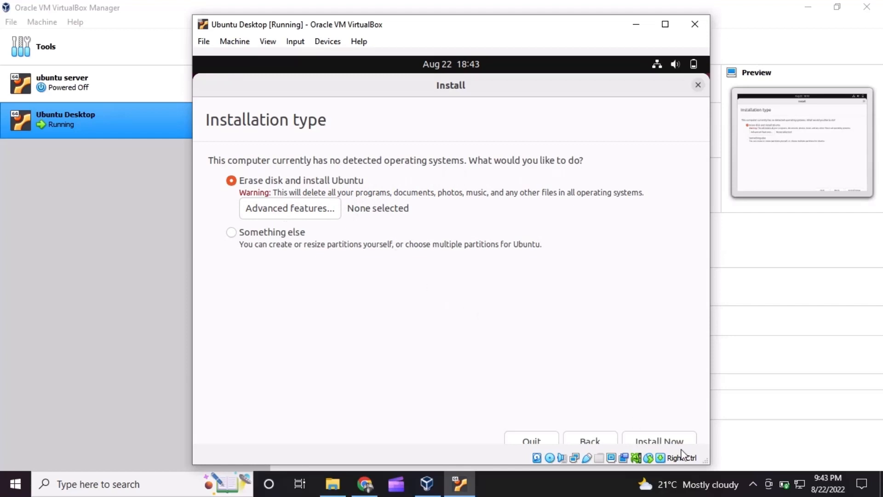
{"action": "left_click", "coordinate": [675, 433]}
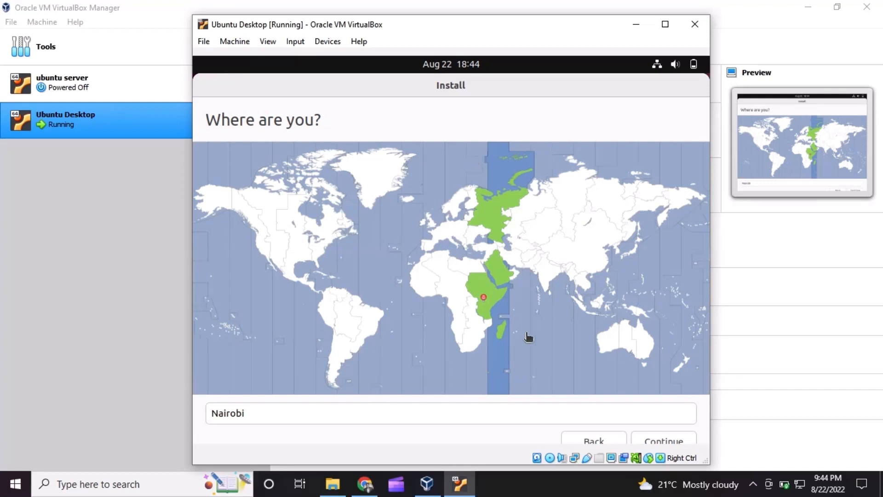
{"action": "left_click", "coordinate": [655, 441]}
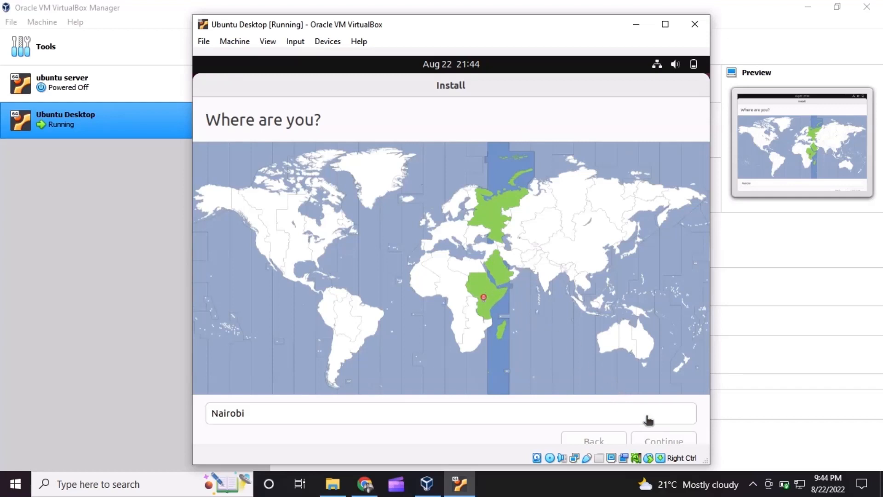
{"action": "left_click", "coordinate": [653, 439]}
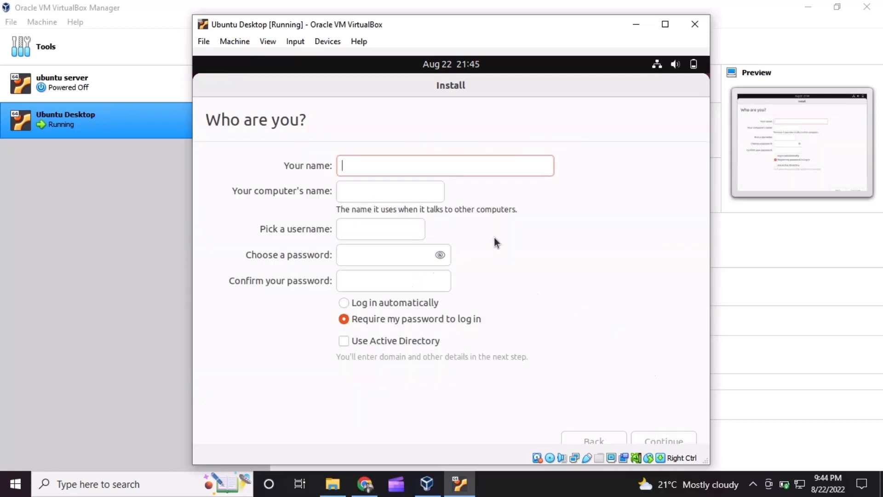
Step: Create the Ubuntu user account with the user's name and a confirmed password, require the password to log in, and continue the installation
{"action": "type", "text": "vince"}
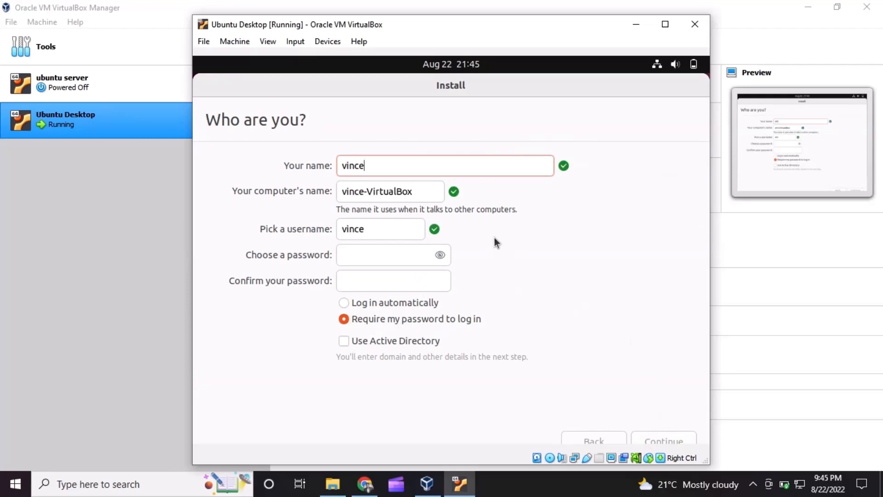
{"action": "type", "text": "nt"}
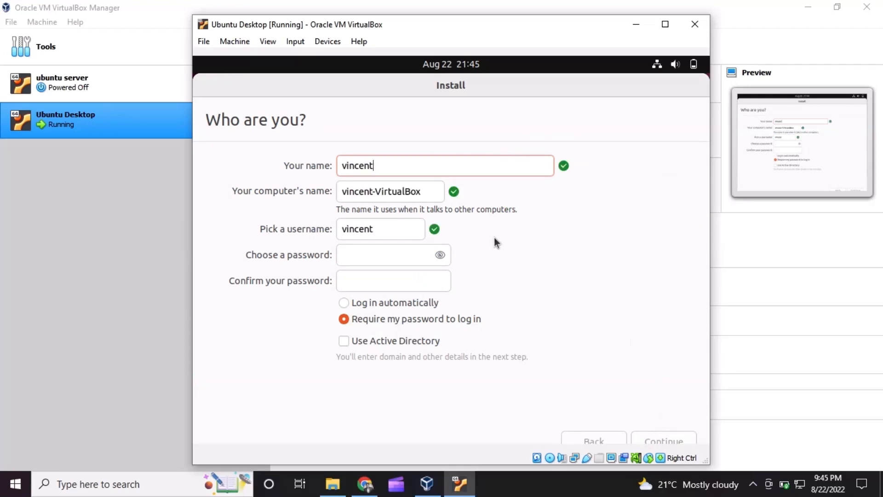
{"action": "left_click", "coordinate": [408, 257]}
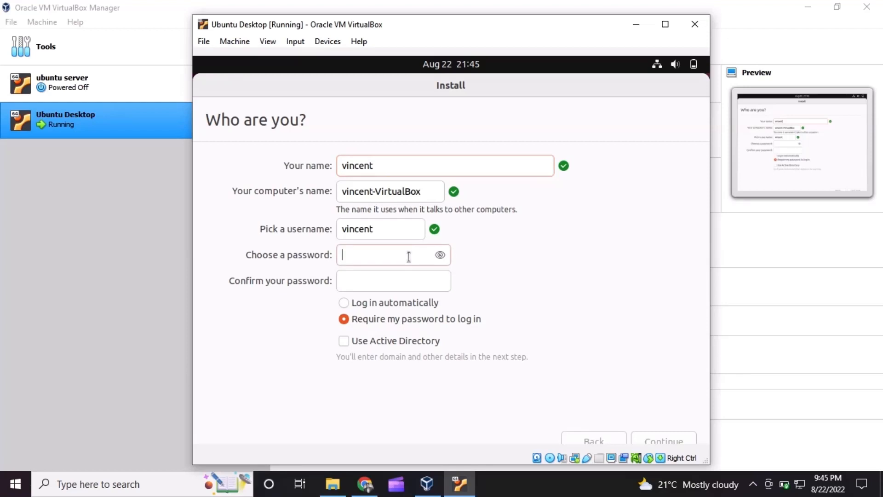
{"action": "type", "text": "******"}
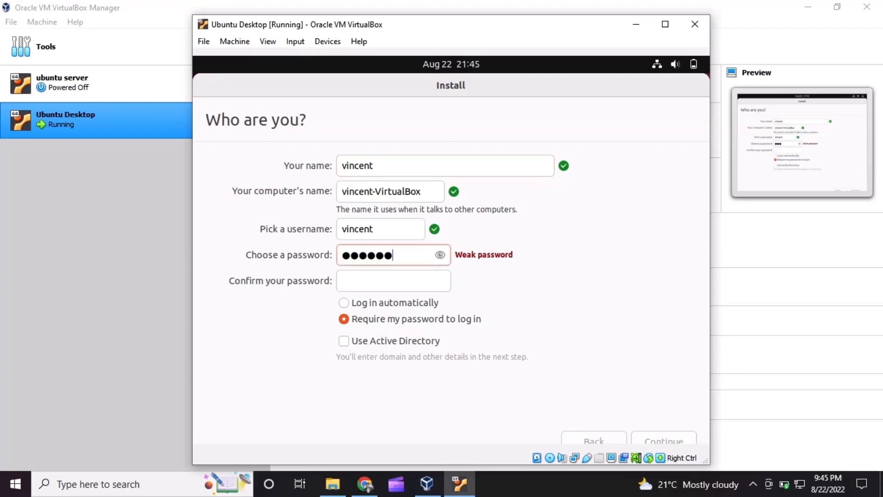
{"action": "left_click", "coordinate": [400, 282]}
{"action": "type", "text": "***"}
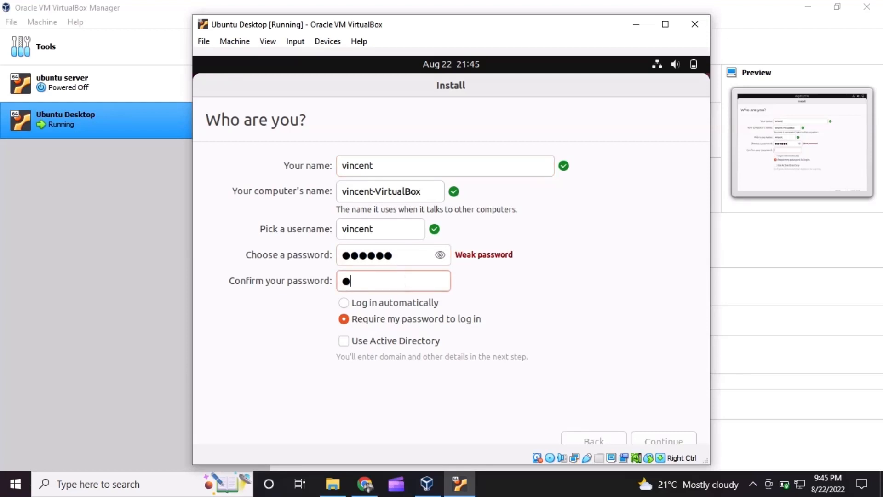
{"action": "type", "text": "***"}
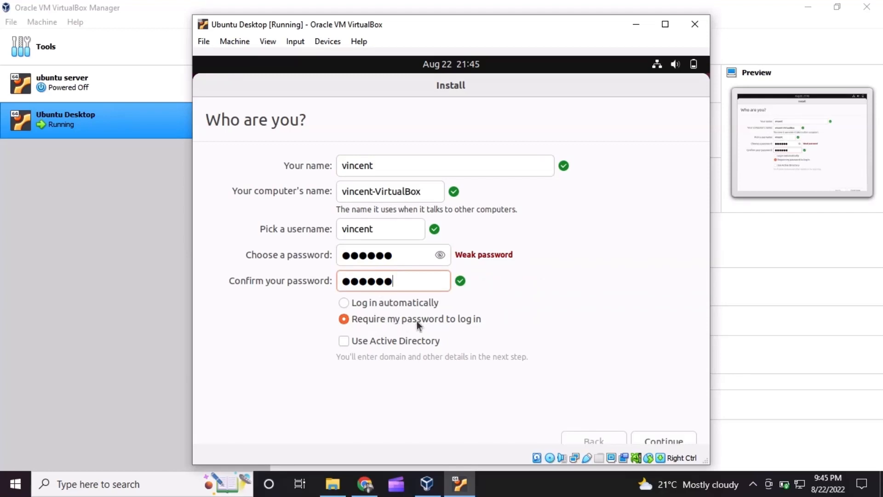
{"action": "left_click", "coordinate": [664, 439]}
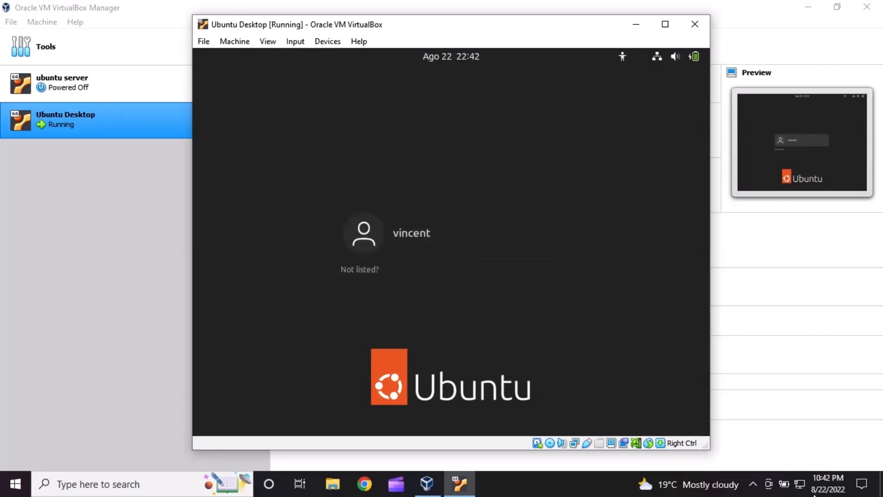
Step: Log in to the installed Ubuntu system with the account password and show its applications
{"action": "left_click", "coordinate": [473, 242]}
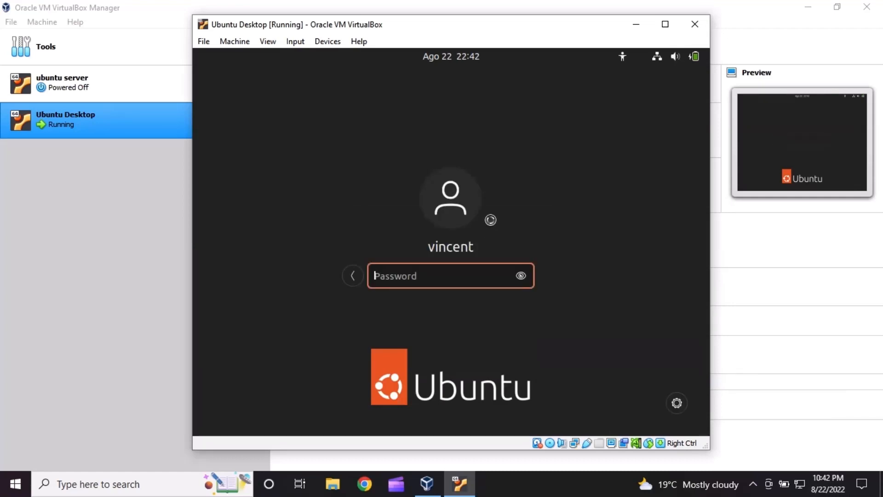
{"action": "type", "text": "******"}
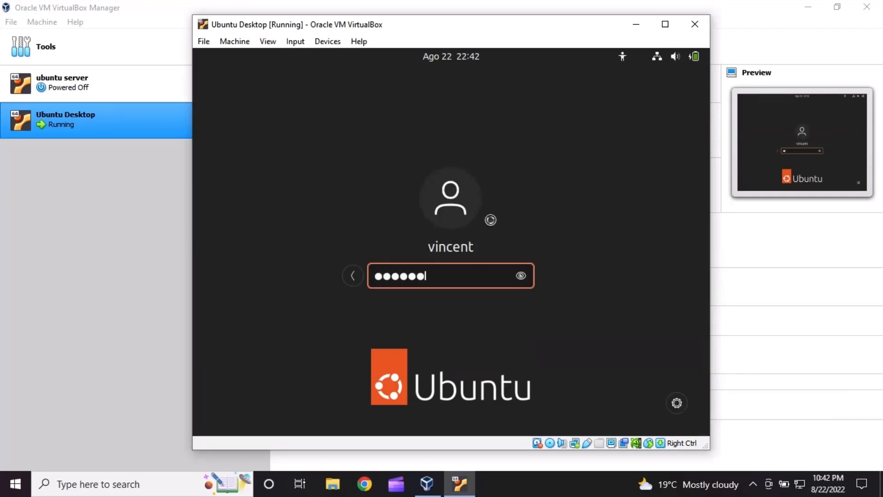
{"action": "key", "text": "Return"}
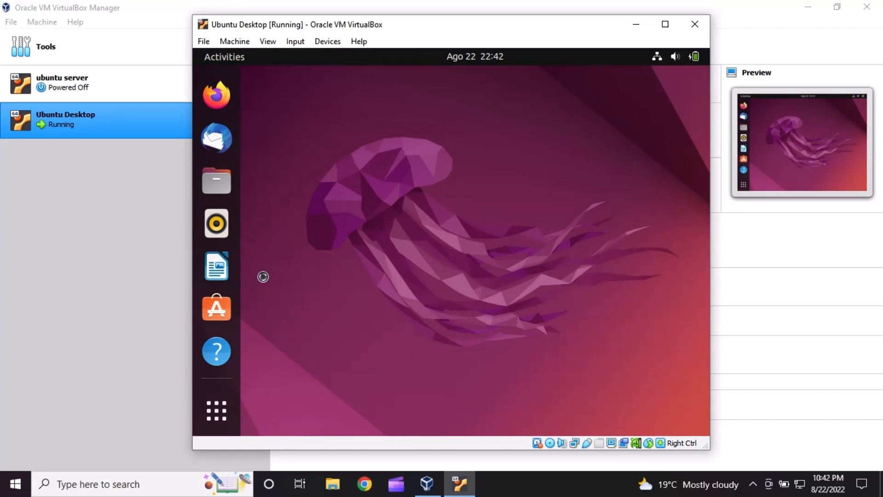
{"action": "left_click", "coordinate": [213, 414]}
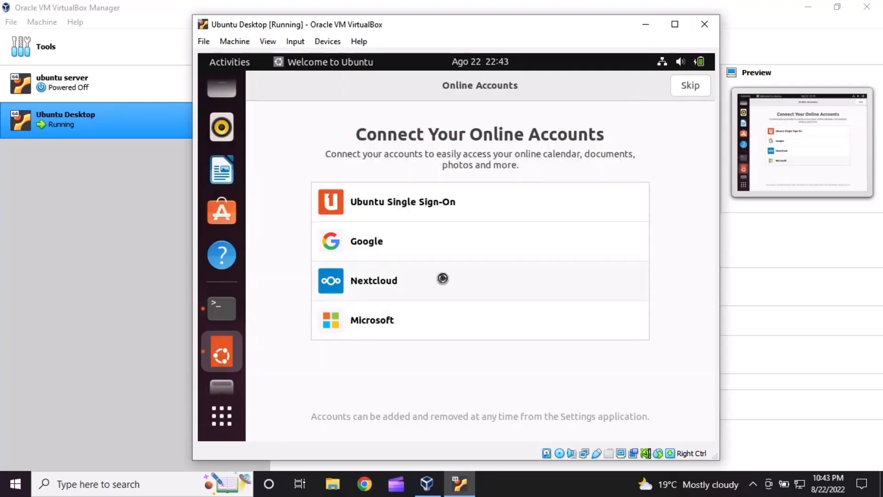
Step: Complete the Welcome to Ubuntu setup, skipping online accounts and Livepatch and leaving Location Services off
{"action": "left_click", "coordinate": [687, 93]}
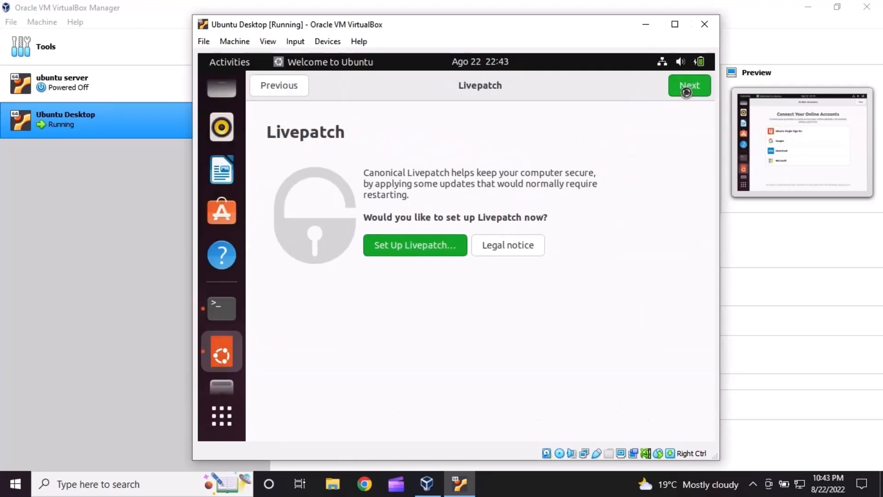
{"action": "left_click", "coordinate": [691, 89]}
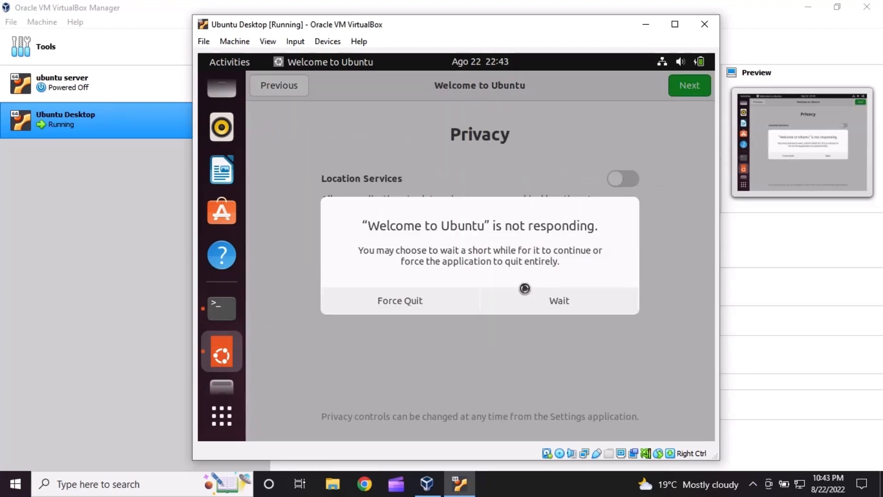
{"action": "left_click", "coordinate": [551, 297]}
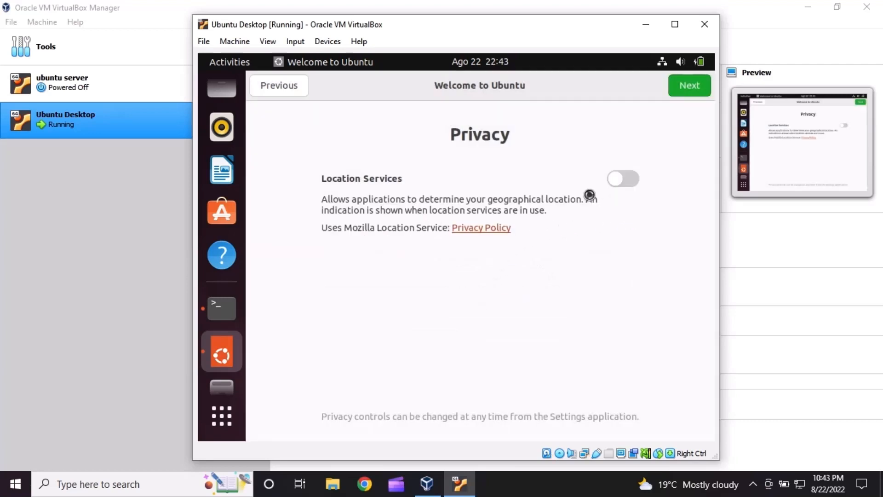
{"action": "left_click", "coordinate": [686, 85]}
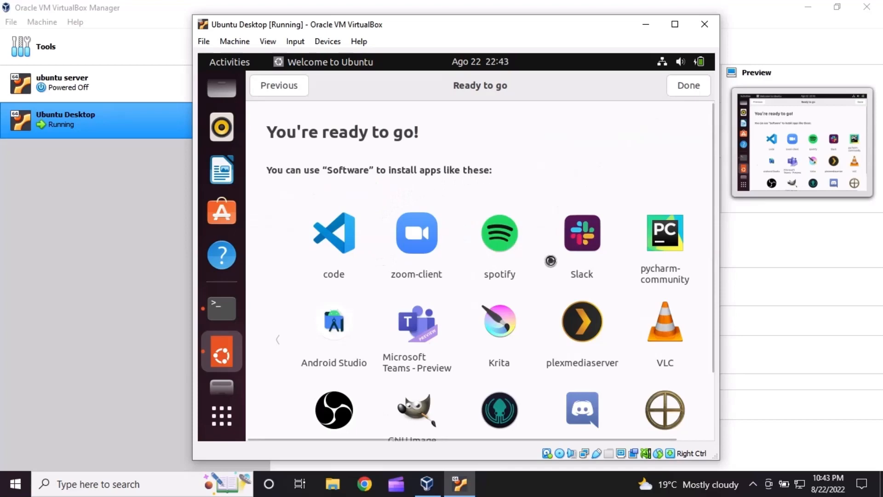
{"action": "scroll", "coordinate": [551, 260], "scroll_direction": "down", "scroll_amount": 3}
{"action": "scroll", "coordinate": [551, 259], "scroll_direction": "up", "scroll_amount": 3}
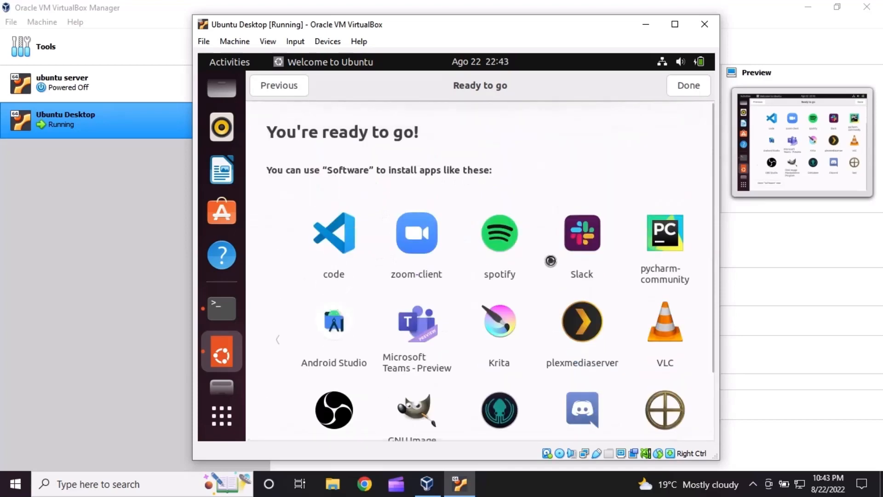
{"action": "left_click", "coordinate": [687, 88]}
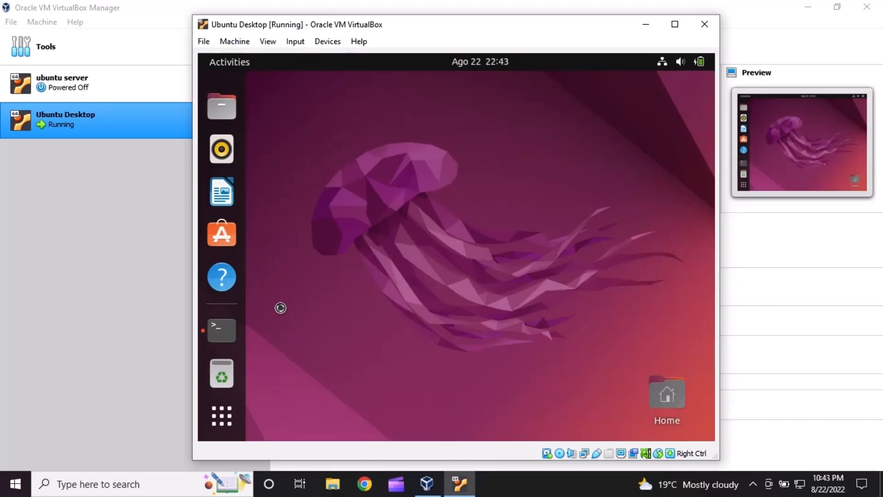
Step: Test the virtual machine's internet connection from the Ubuntu terminal by pinging 8.8.8.8, and stop the ping after several replies
{"action": "left_click", "coordinate": [222, 330]}
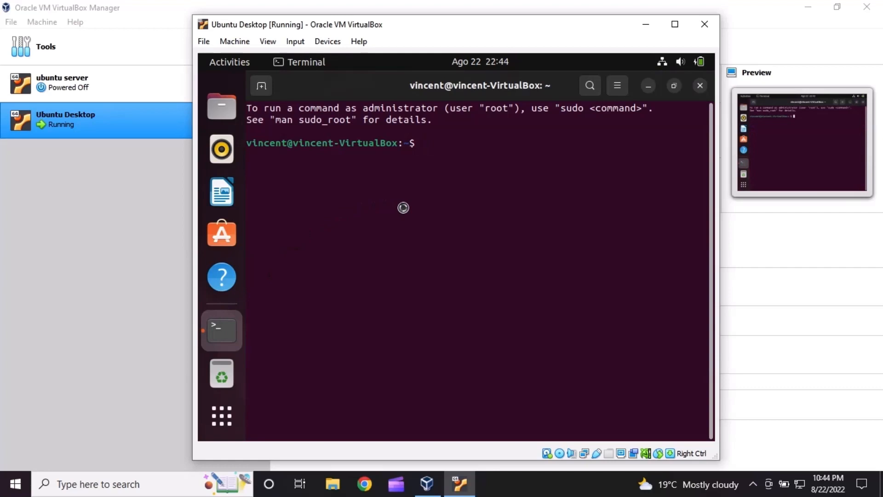
{"action": "type", "text": "ping 8.8.8.8"}
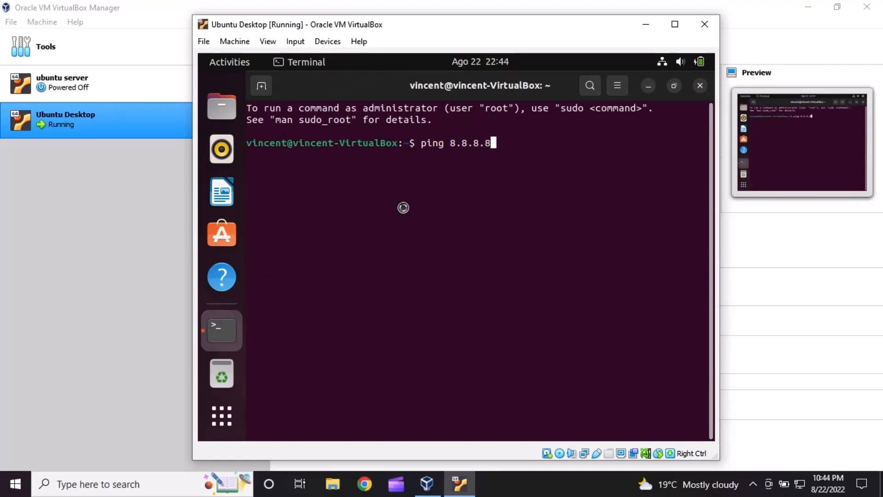
{"action": "key", "text": "Return"}
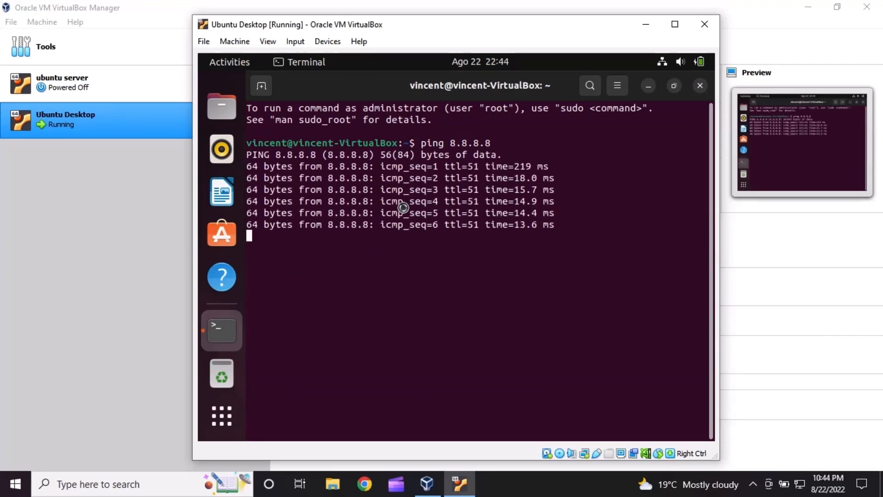
{"action": "key", "text": "ctrl+c"}
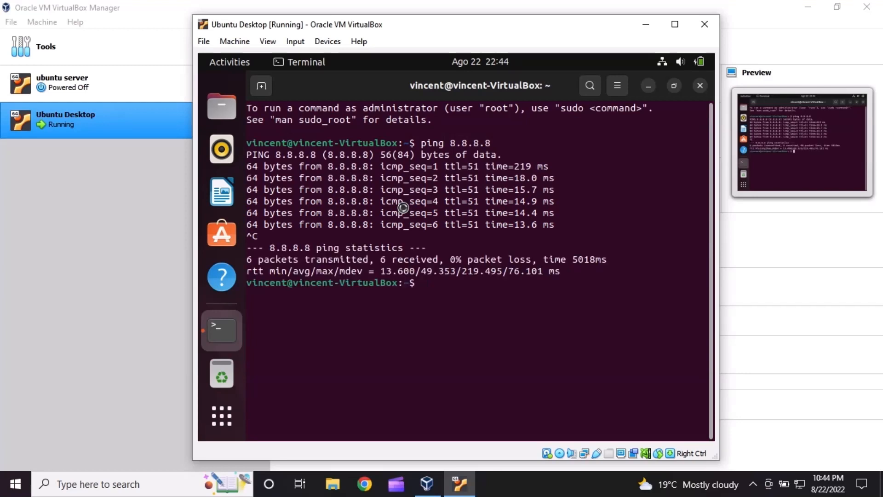
Step: List the home folder's contents with ls on a cleared terminal and print the working directory with pwd
{"action": "type", "text": "ls"}
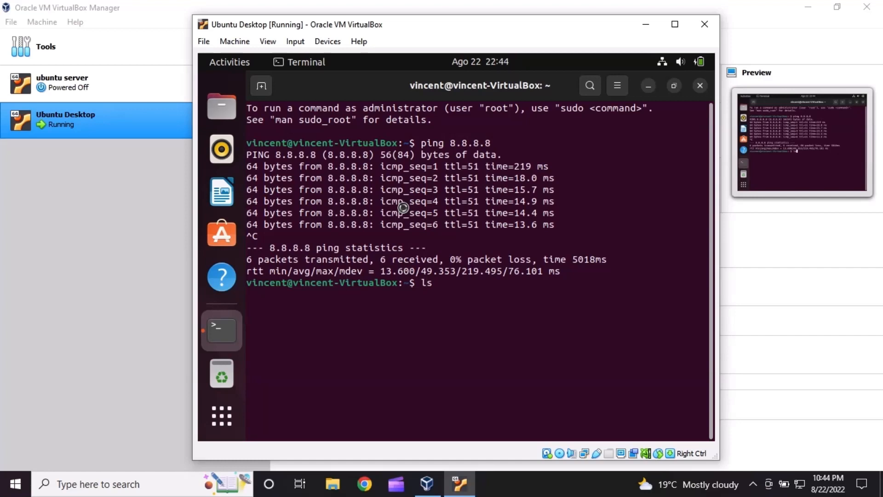
{"action": "key", "text": "Return"}
{"action": "key", "text": "ctrl+l"}
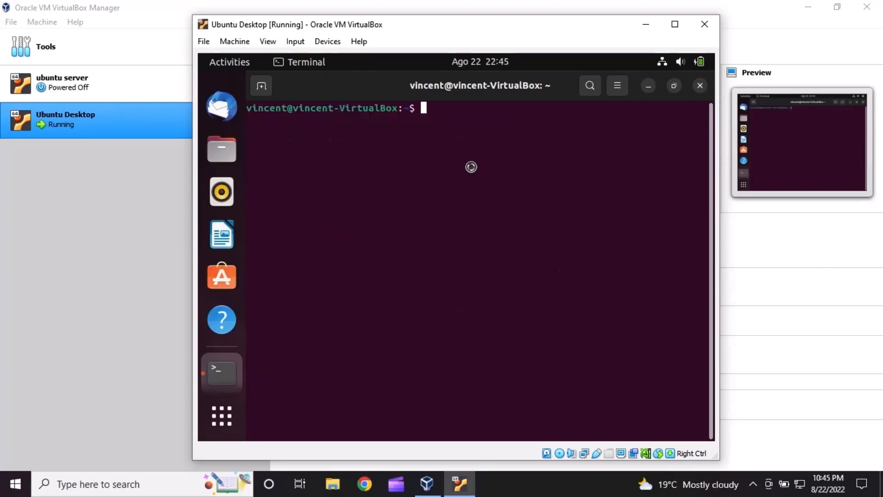
{"action": "type", "text": "ls"}
{"action": "key", "text": "Return"}
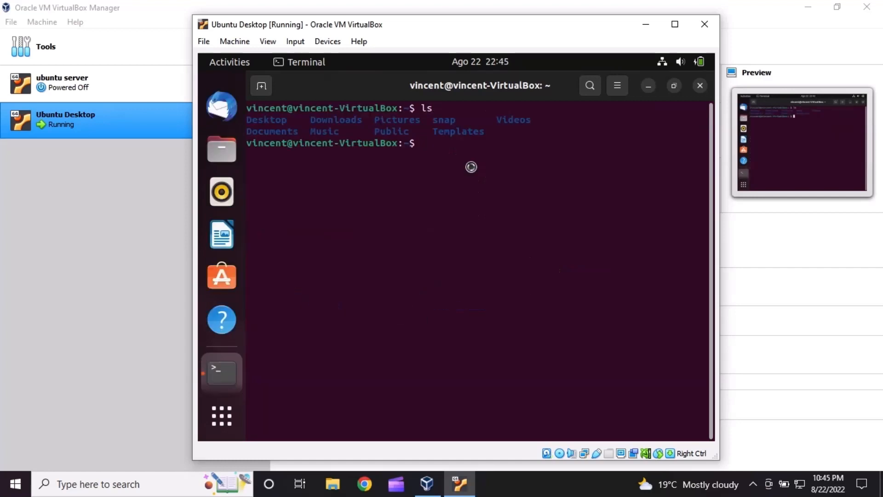
{"action": "type", "text": "pwd"}
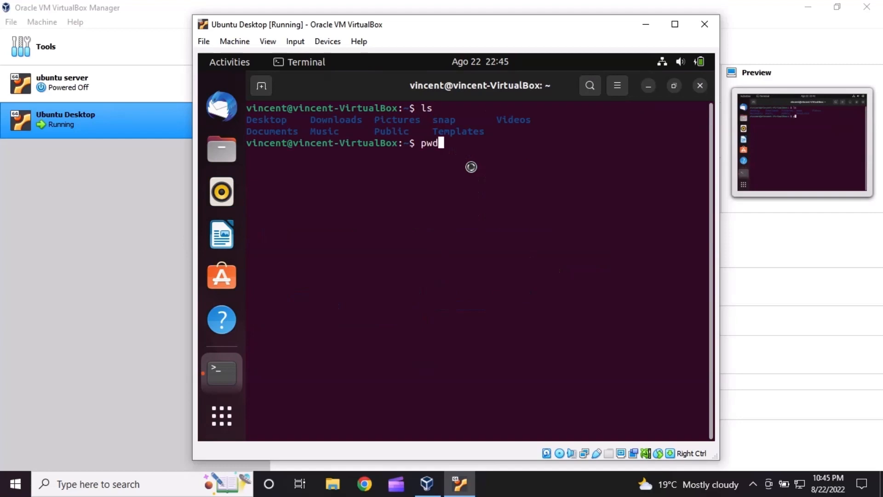
{"action": "key", "text": "Return"}
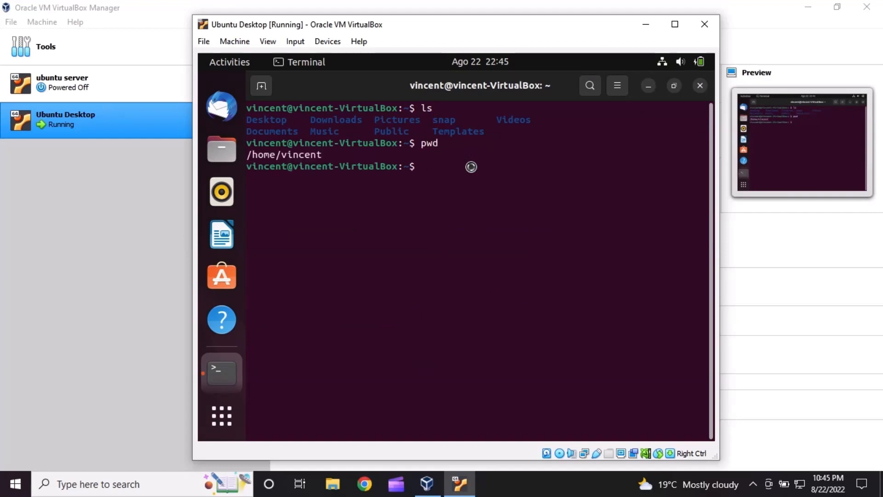
Step: Set the root password with sudo passwd, entering the account password and a confirmed new password
{"action": "type", "text": "sudo passwd"}
{"action": "key", "text": "Return"}
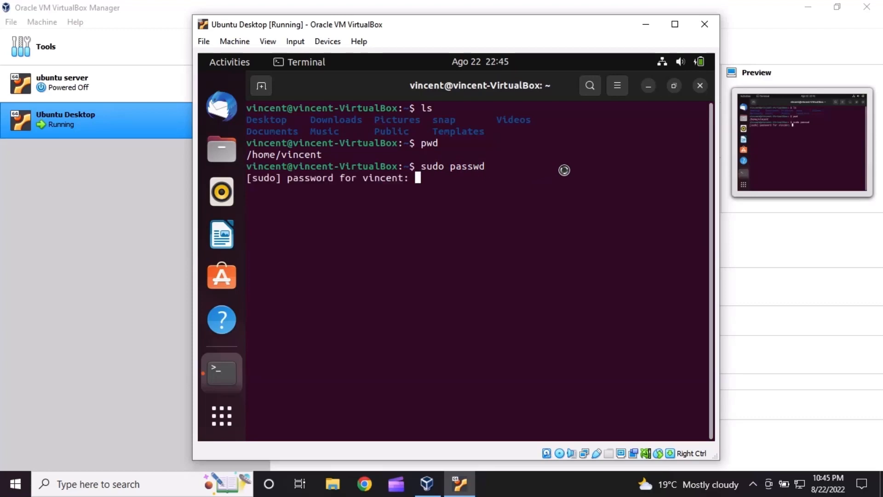
{"action": "key", "text": "Return"}
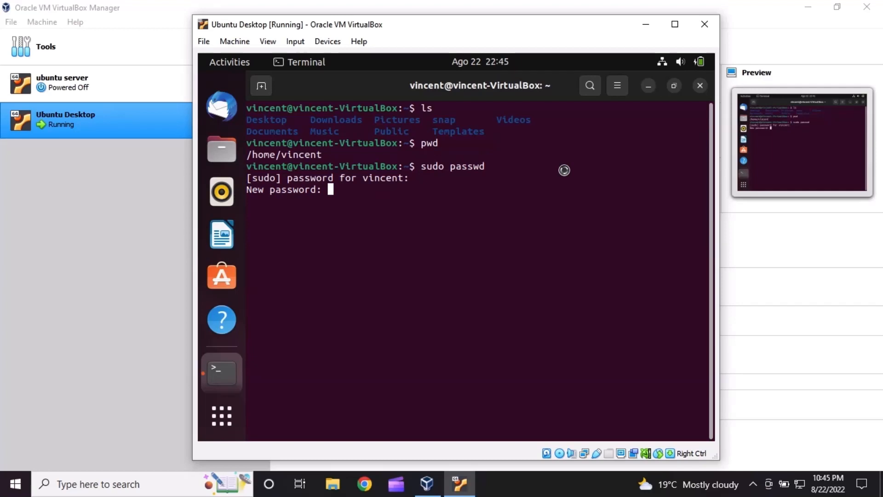
{"action": "key", "text": "Return"}
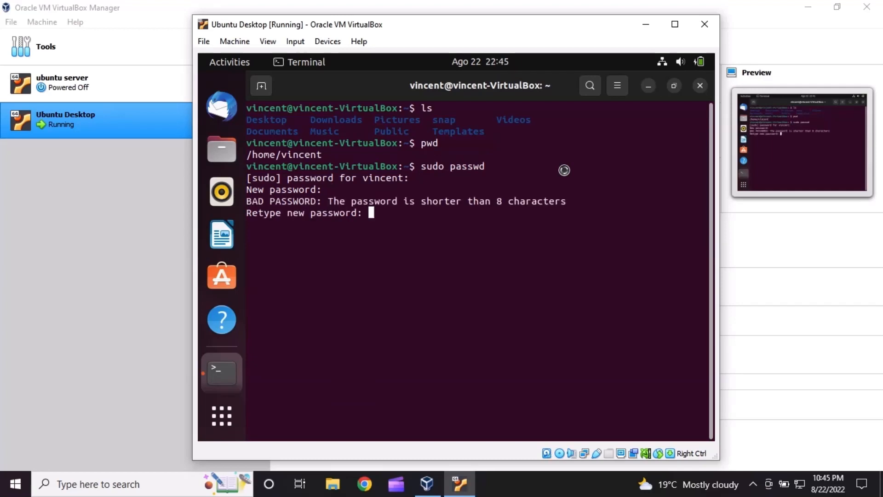
{"action": "key", "text": "Return"}
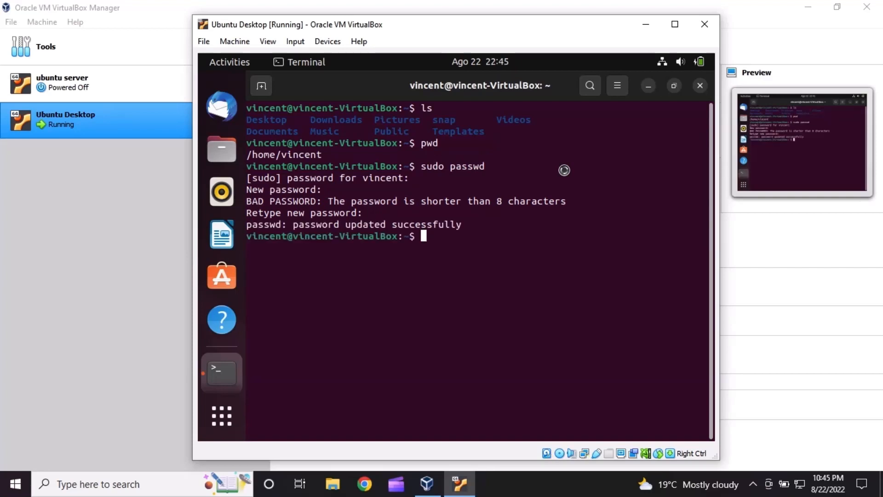
Step: Run sudo apt-get update to refresh the package lists, and interrupt the command
{"action": "type", "text": "sudo apt-g"}
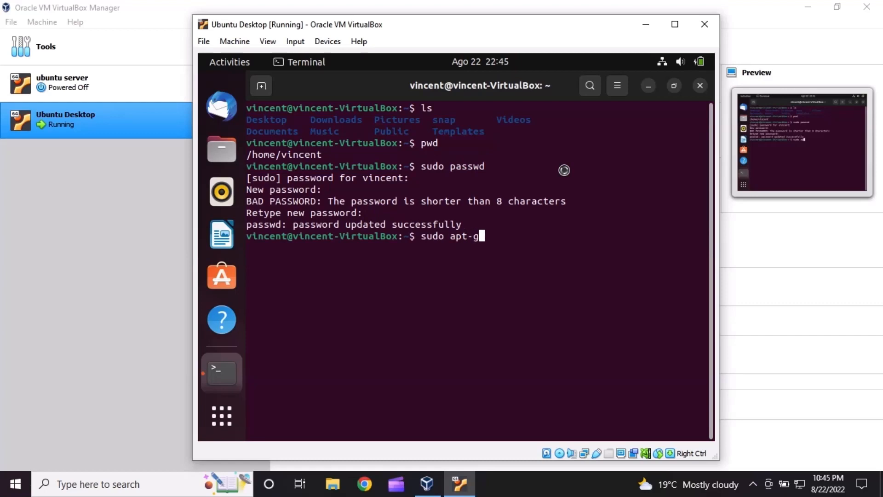
{"action": "type", "text": "et update"}
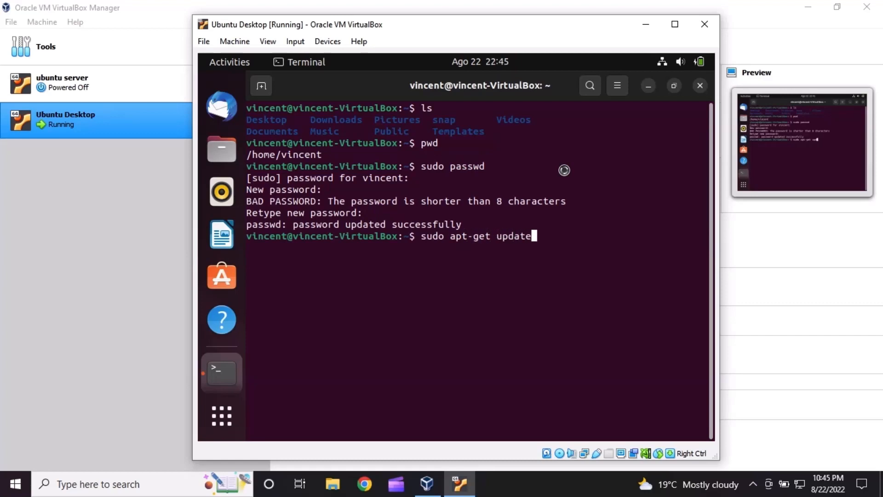
{"action": "key", "text": "Return"}
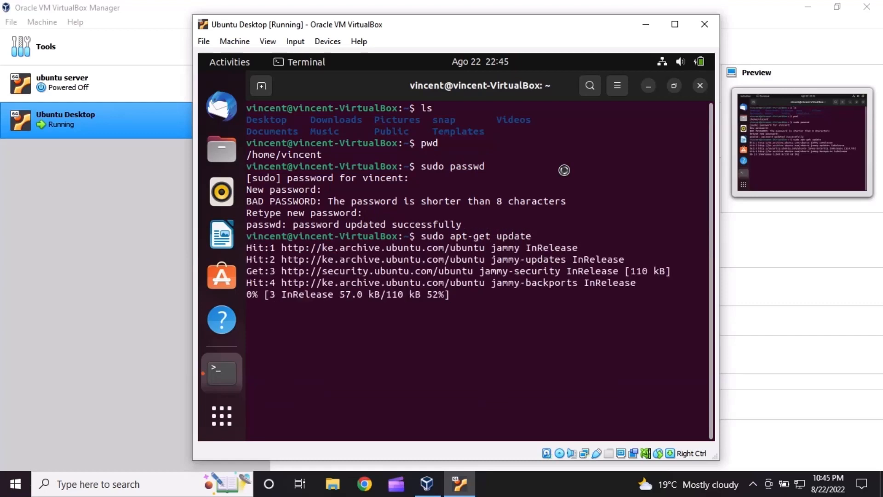
{"action": "key", "text": "ctrl+c"}
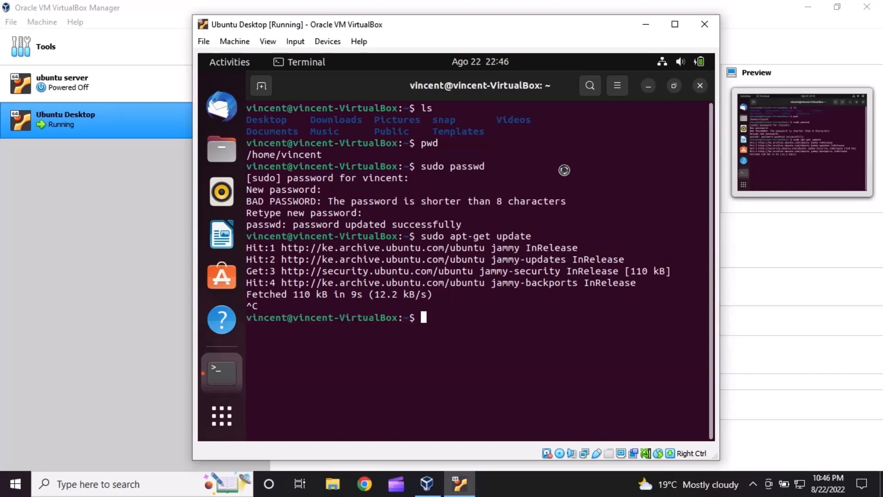
Step: Start a package upgrade with sudo apt-get upgrade and abort it at the confirmation question
{"action": "type", "text": "sudo apt-get "}
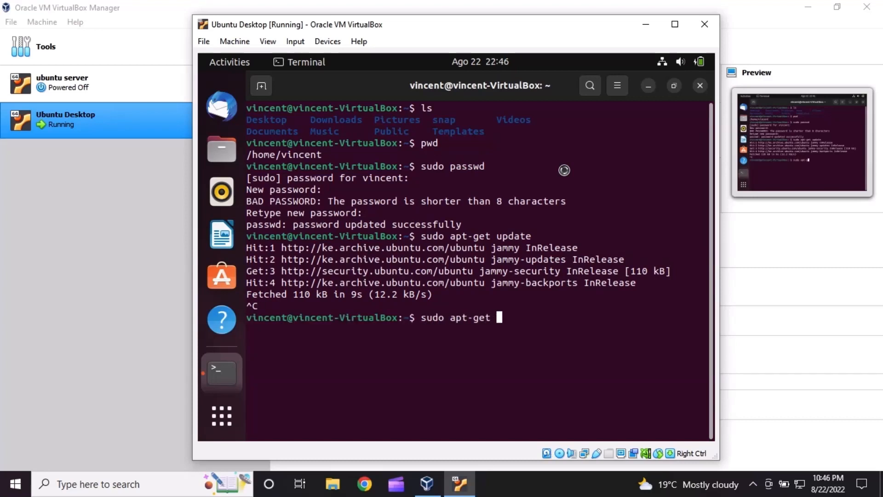
{"action": "type", "text": "upgrade"}
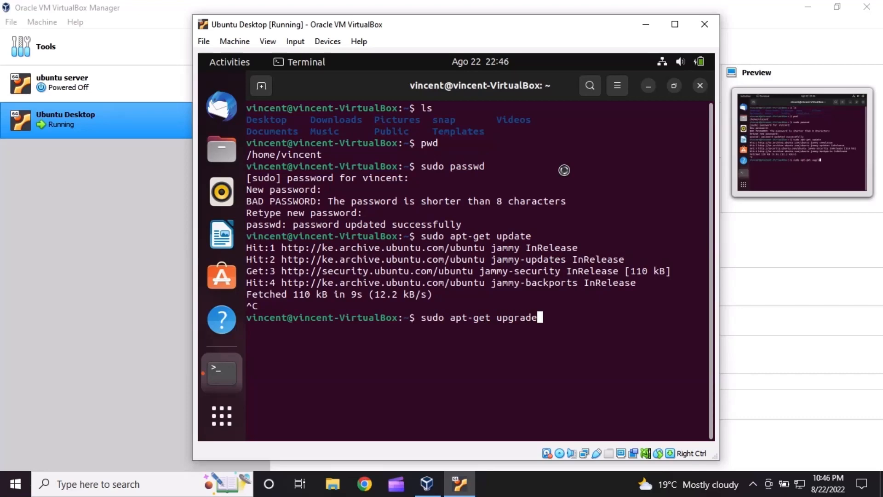
{"action": "key", "text": "Return"}
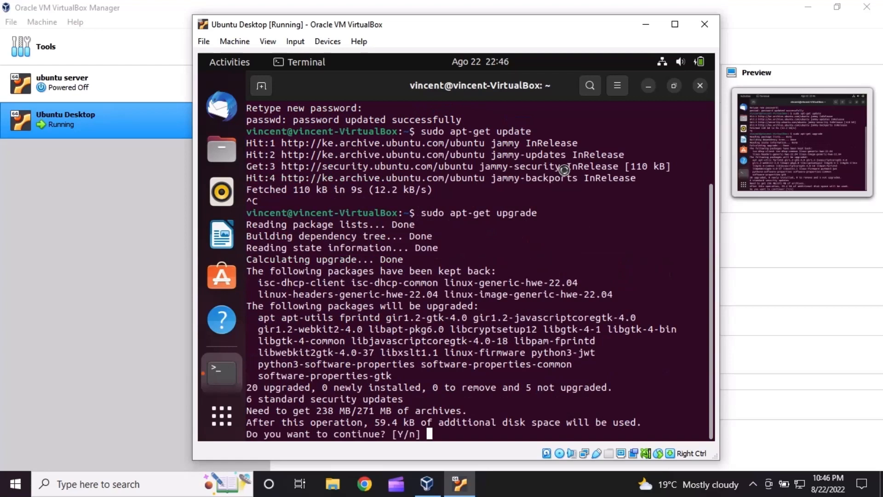
{"action": "key", "text": "ctrl+c"}
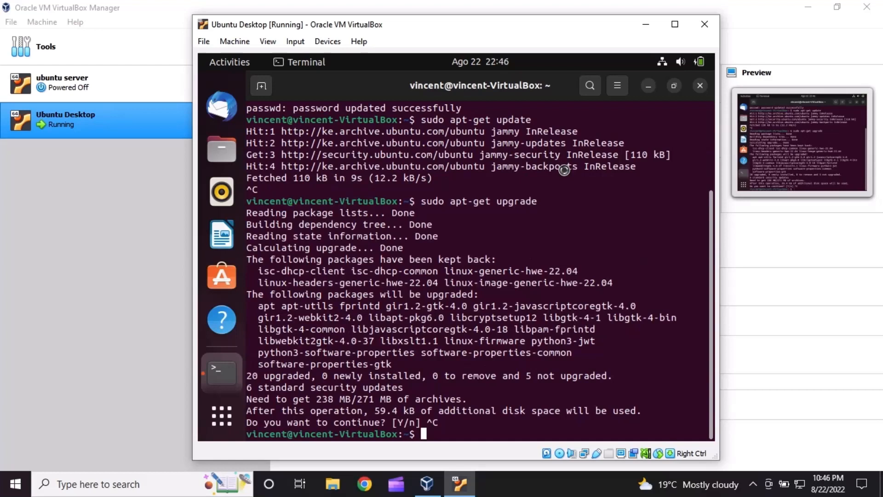
Step: Clear the terminal and close it with the exit command
{"action": "type", "text": "clear"}
{"action": "key", "text": "Return"}
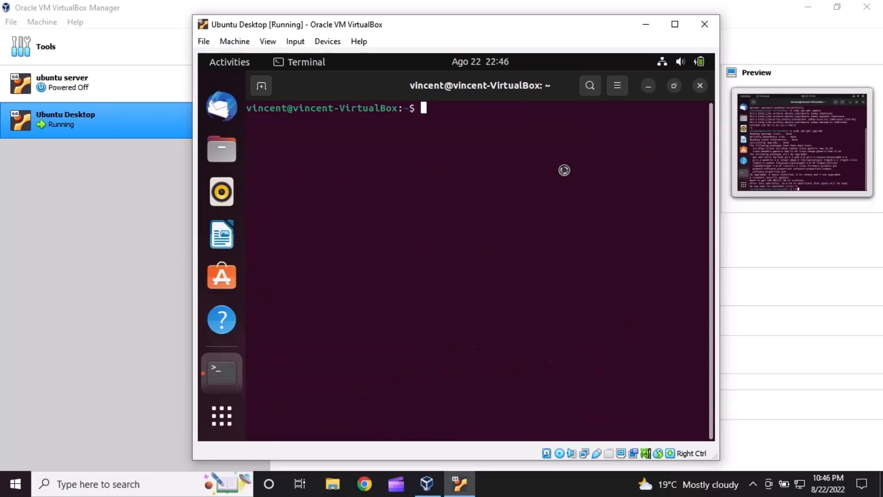
{"action": "type", "text": "ez"}
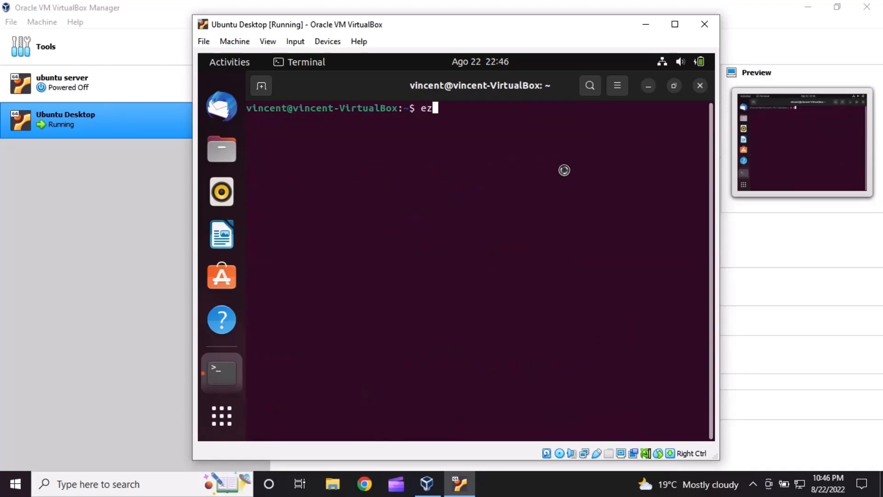
{"action": "type", "text": "xit"}
{"action": "key", "text": "Return"}
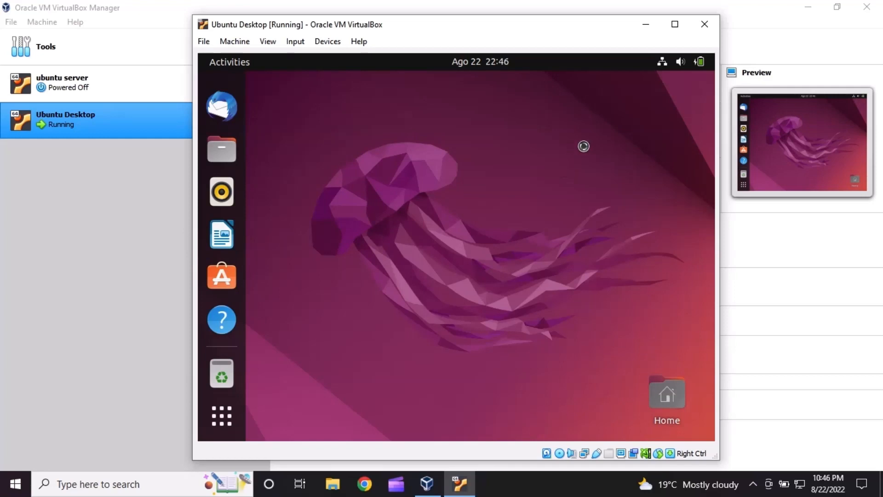
Step: Power off the Ubuntu system from its desktop and confirm the shutdown
{"action": "left_click", "coordinate": [702, 62]}
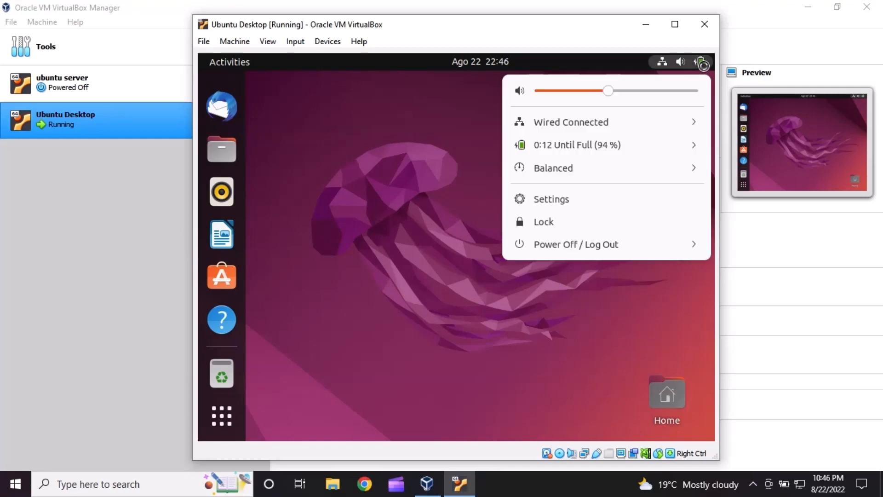
{"action": "left_click", "coordinate": [584, 243]}
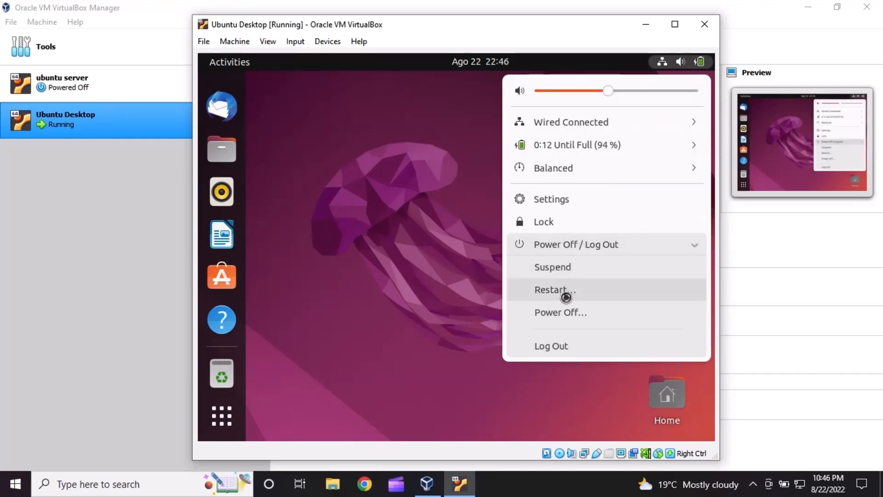
{"action": "left_click", "coordinate": [569, 314]}
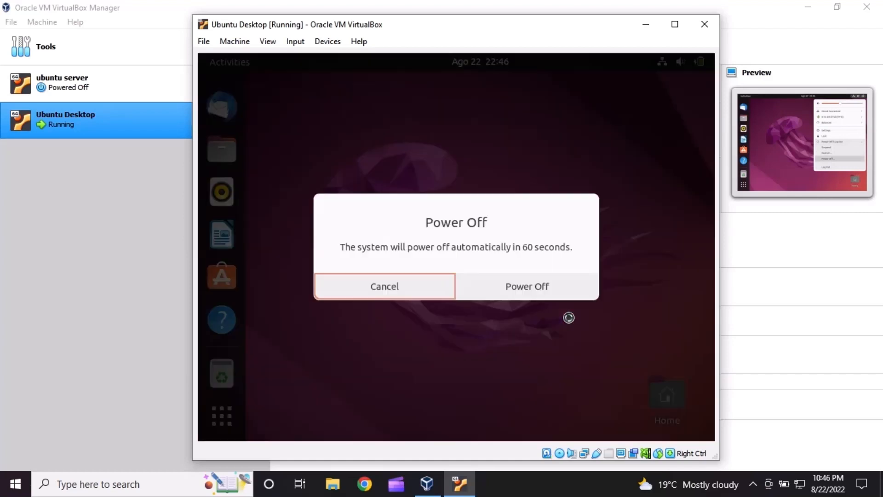
{"action": "left_click", "coordinate": [533, 295]}
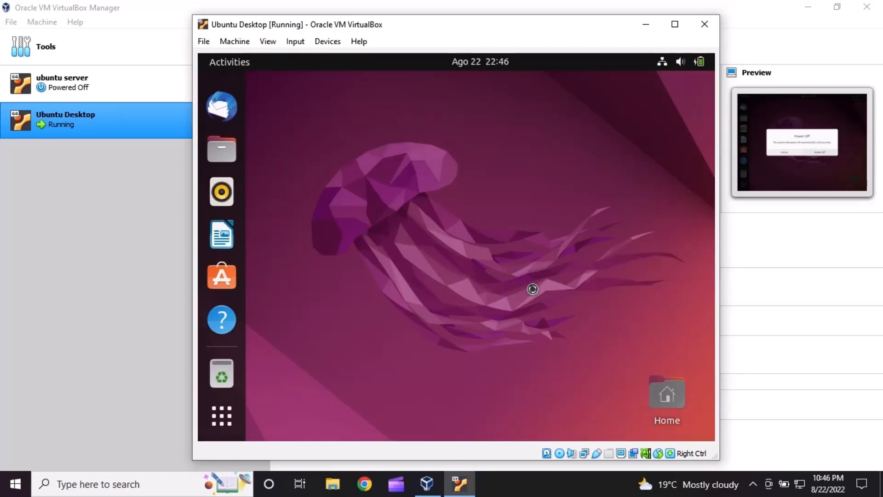